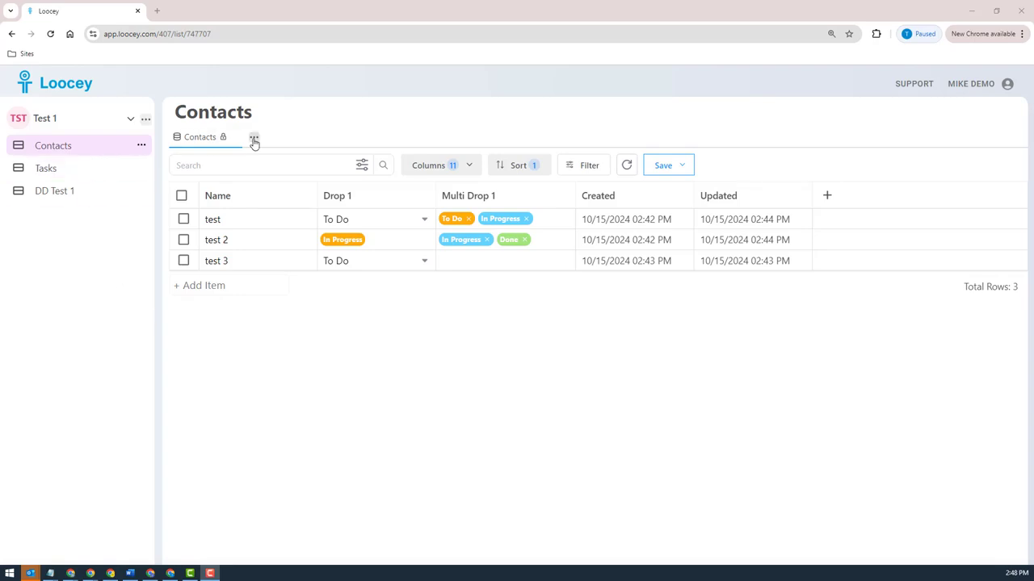
click(43, 119)
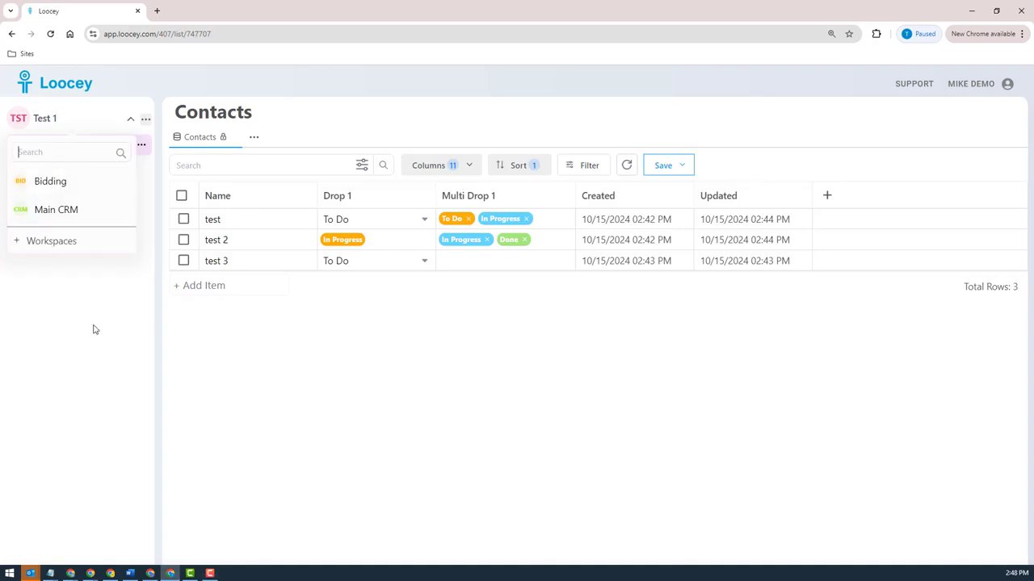
click(272, 375)
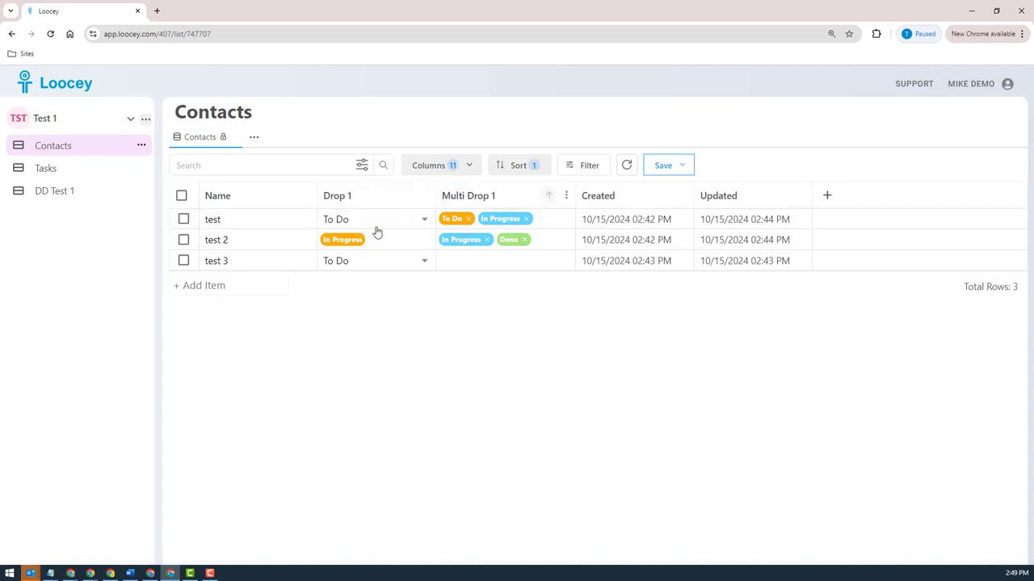
Start a new column after Name in the DD Test 1 list, with the display name Drop down 1.
click(53, 192)
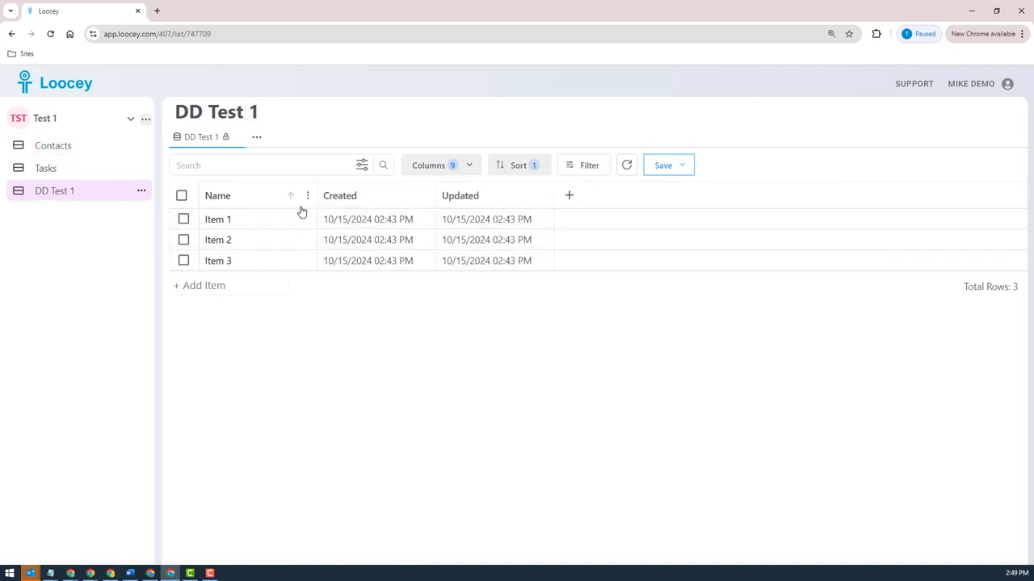
click(306, 196)
click(271, 275)
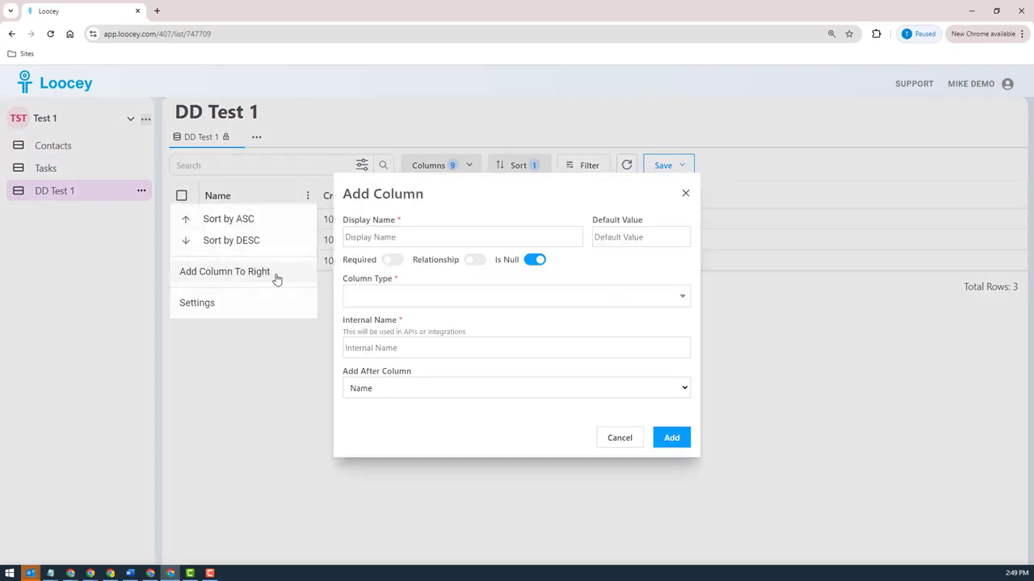
click(397, 237)
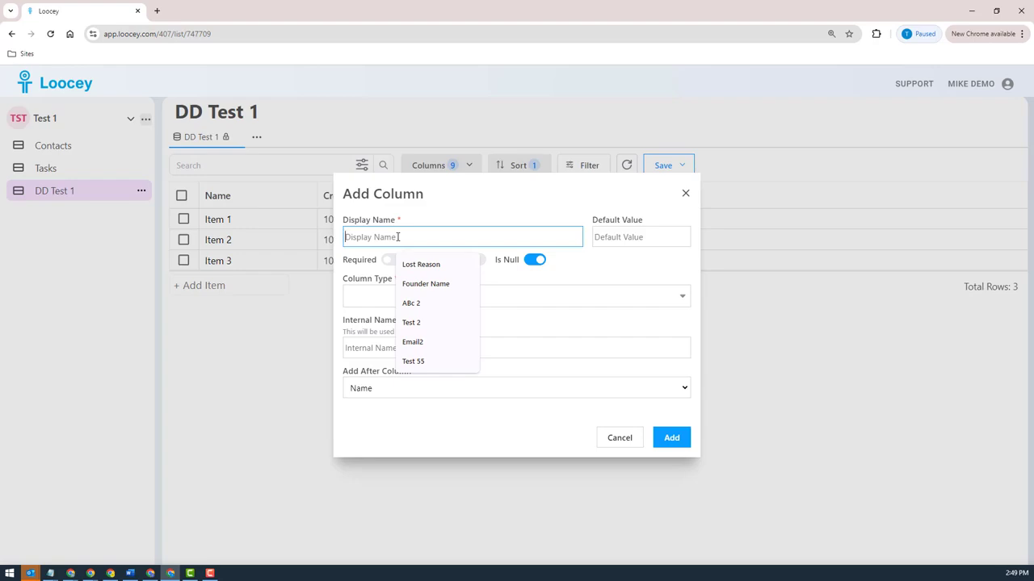
text(Drop down 1)
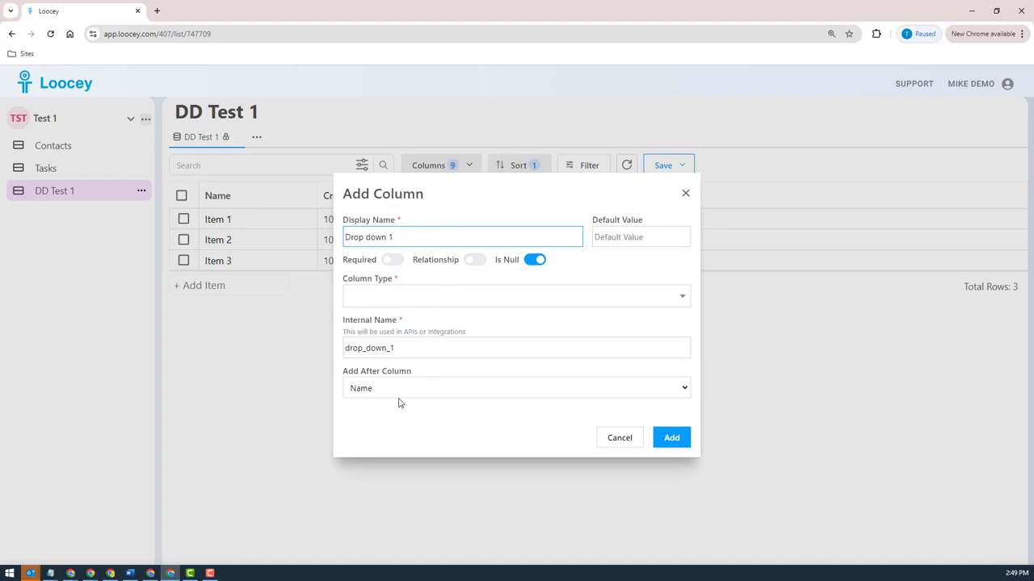
drag(423, 347, 339, 351)
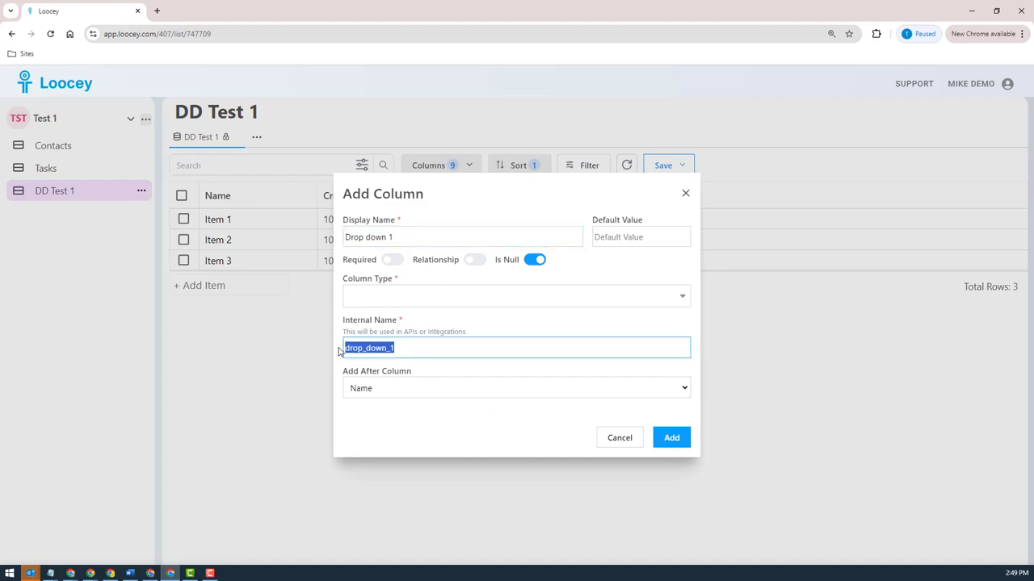
Set the new column's type to single-selection DropDown and add the column to the list.
click(418, 302)
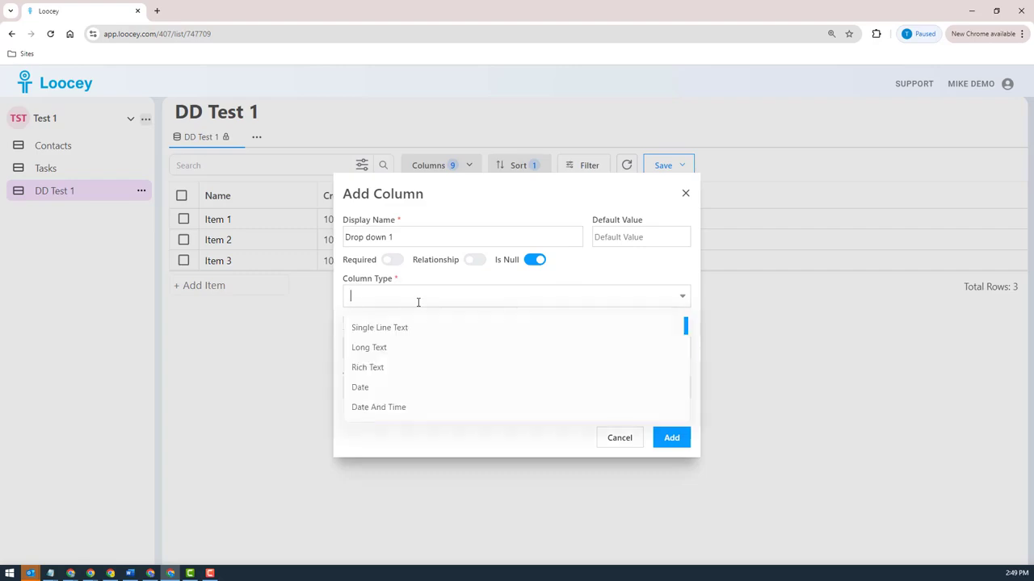
scroll(492, 388, down, 5)
scroll(484, 365, up, 5)
text(dro)
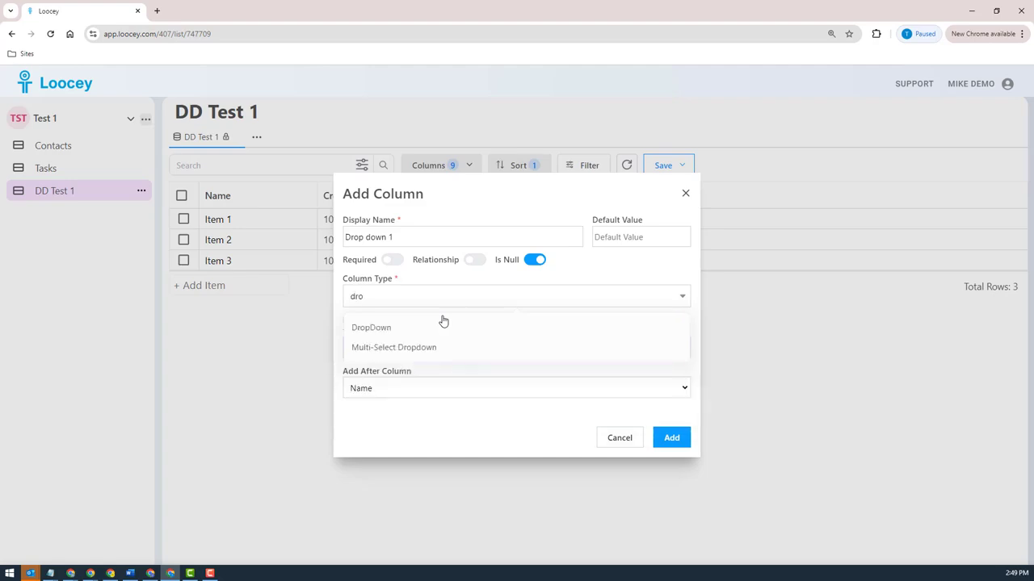
click(381, 335)
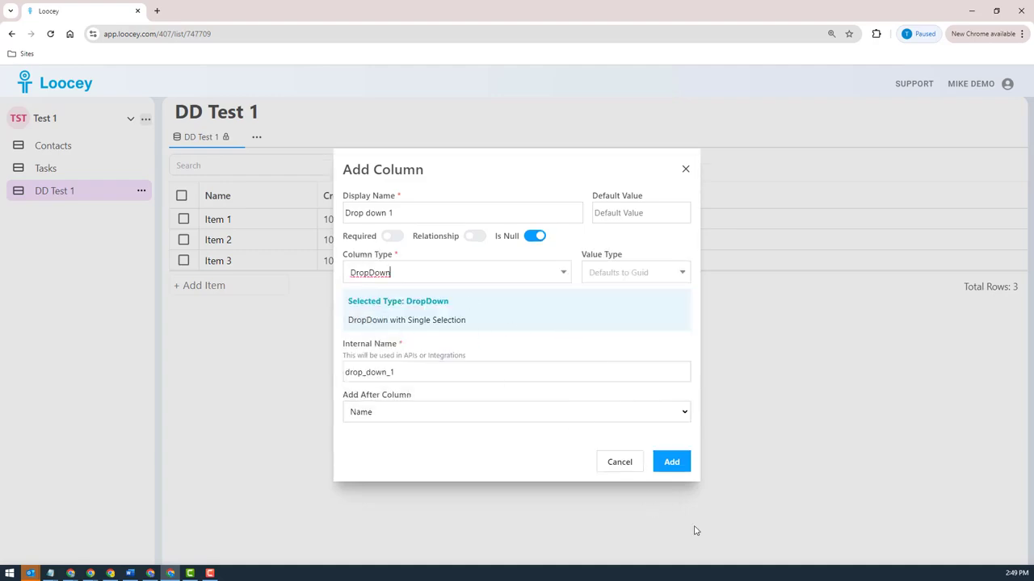
click(671, 465)
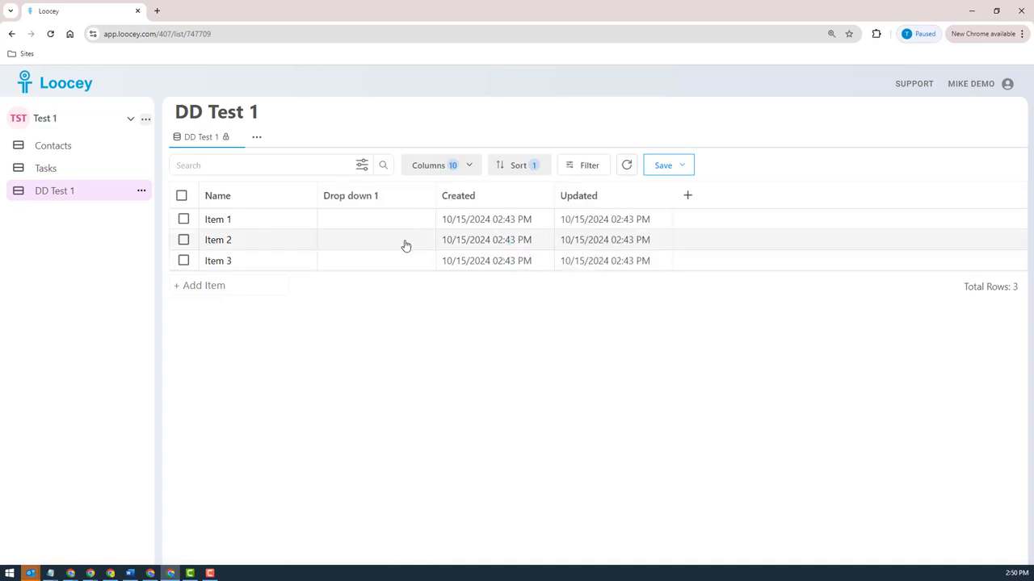
Create the options To Do, In Progress and Done for the Drop down 1 column and save them.
click(383, 217)
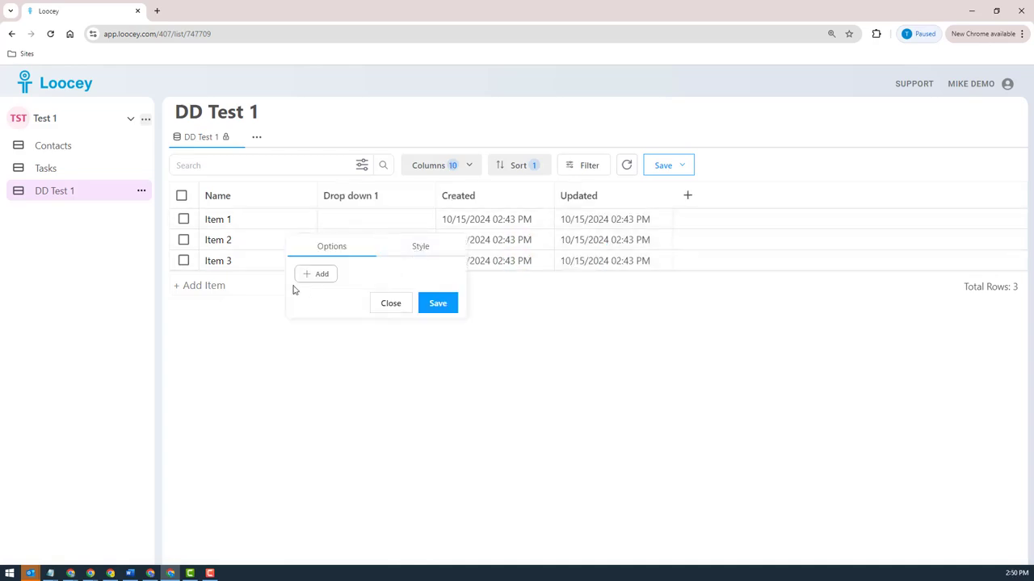
click(316, 274)
click(348, 270)
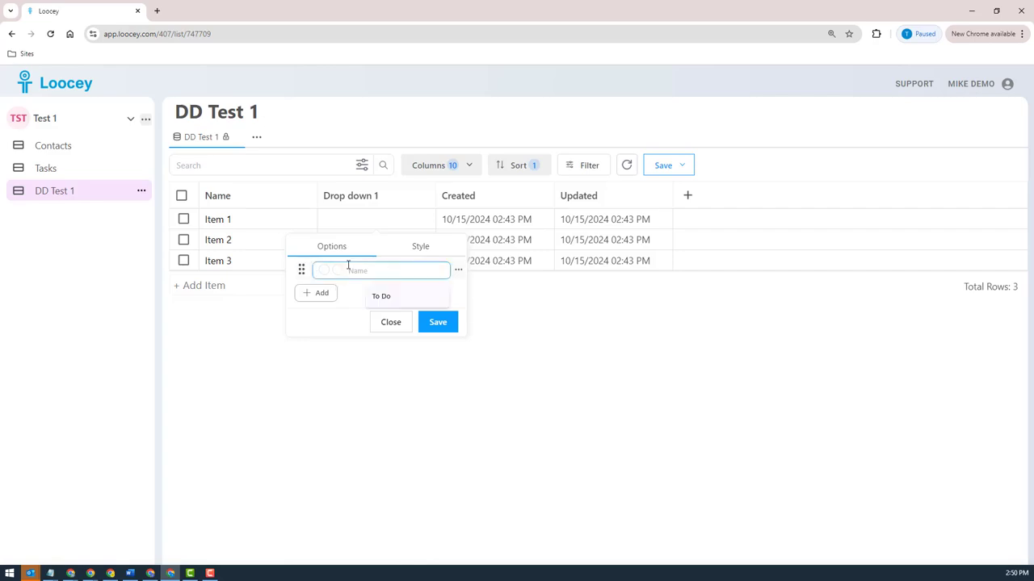
click(381, 296)
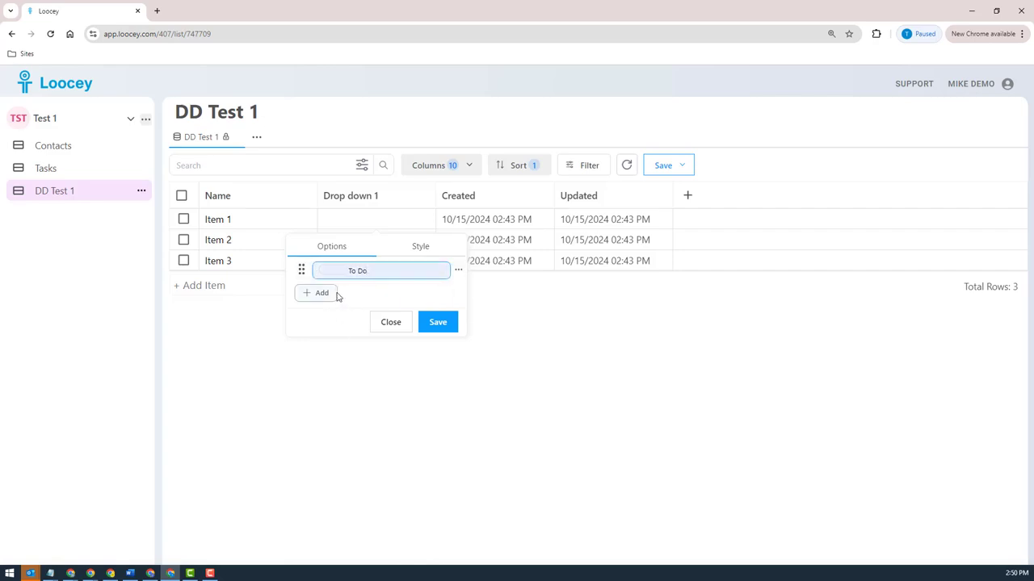
click(335, 295)
click(371, 293)
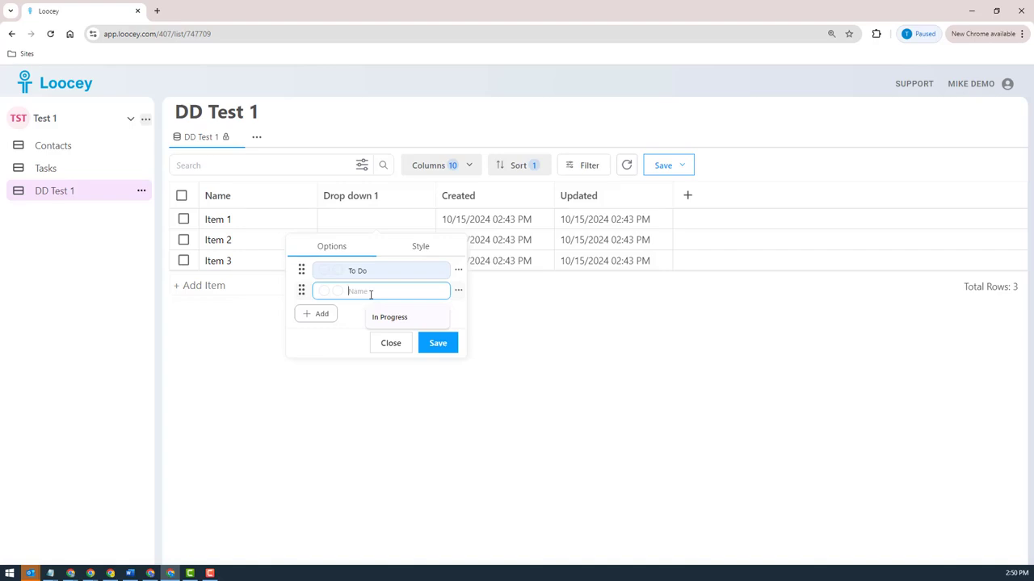
click(395, 318)
click(314, 317)
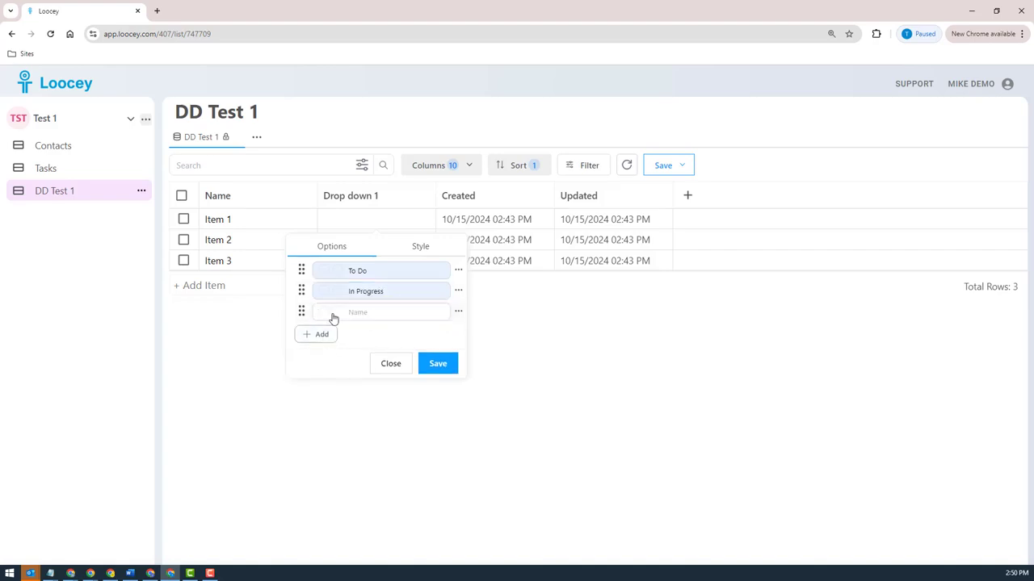
click(365, 315)
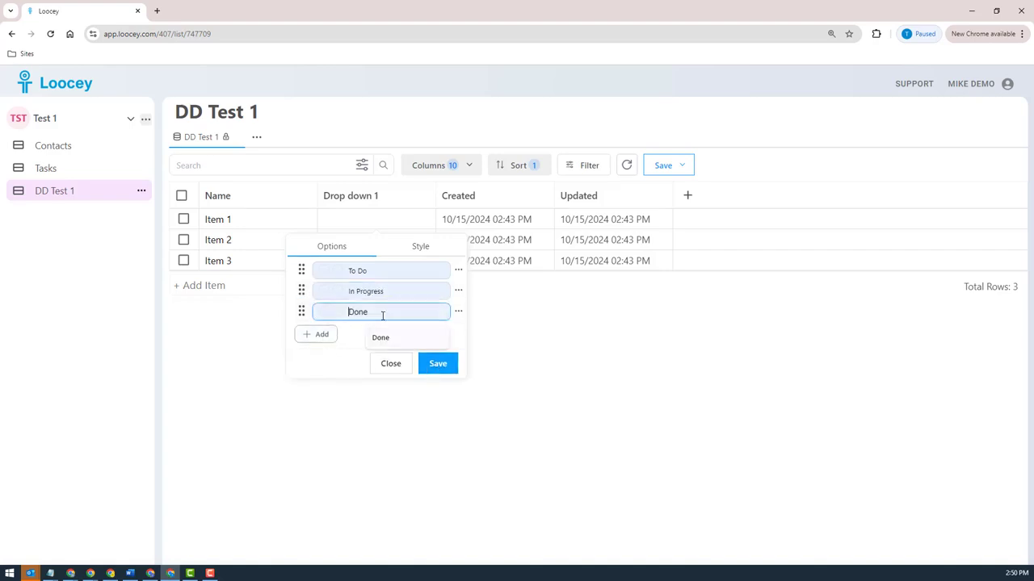
click(383, 338)
click(443, 365)
Set Drop down 1 to To Do for Item 1 and to In Progress for Item 2.
click(373, 223)
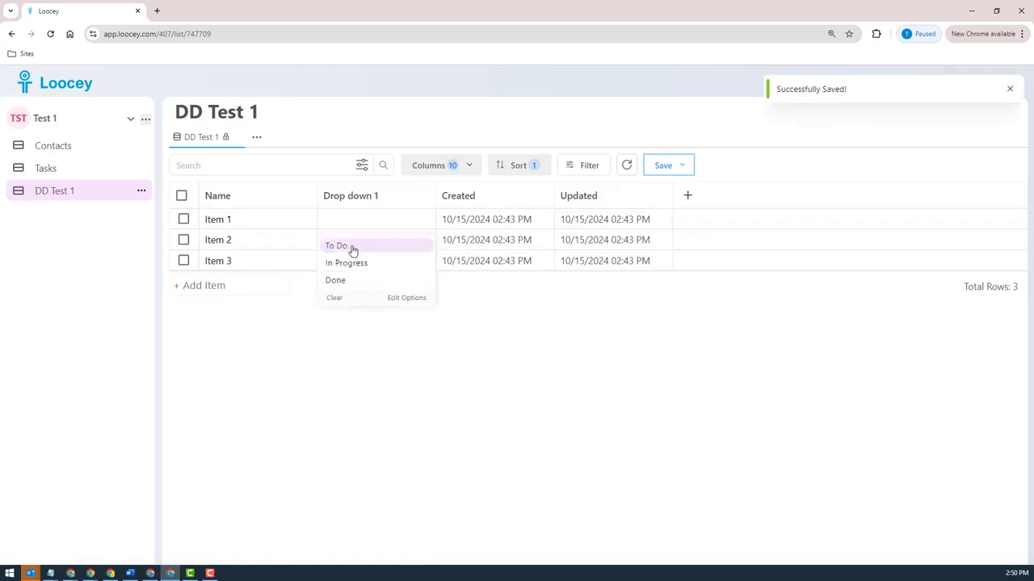
click(350, 246)
click(361, 242)
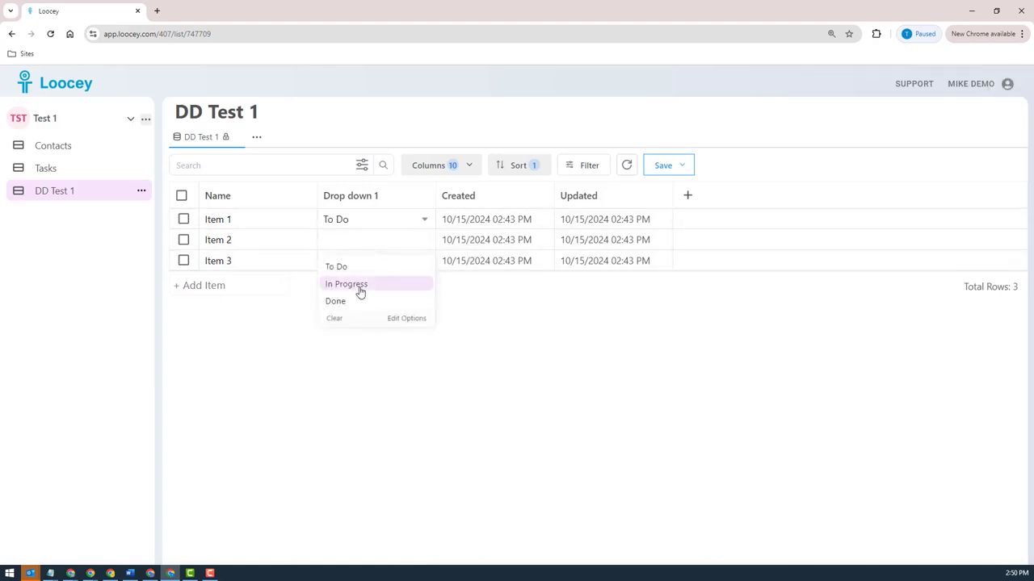
click(360, 284)
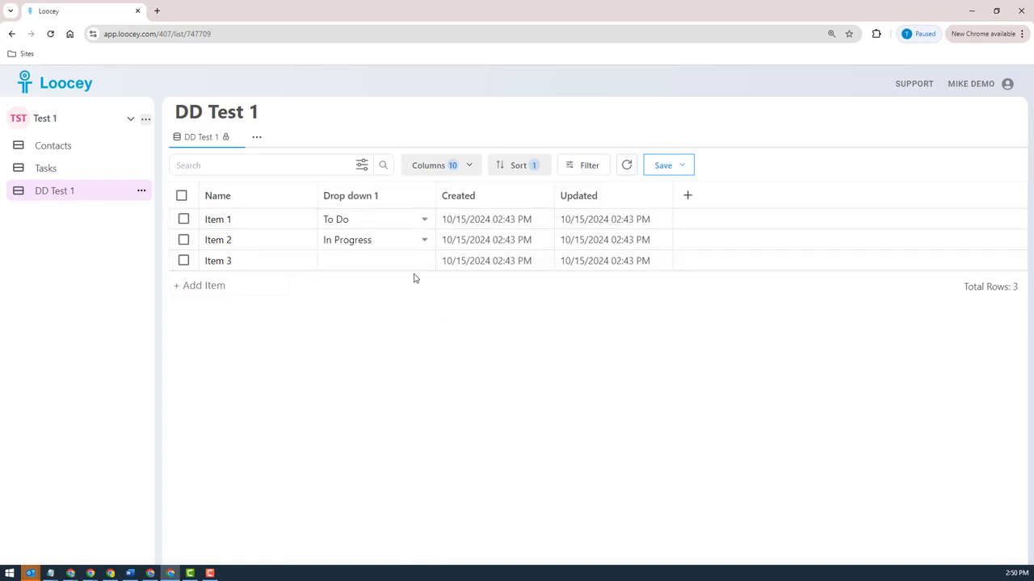
Edit the Drop down 1 options and give In Progress an orange background colour (#ffb01b).
click(376, 244)
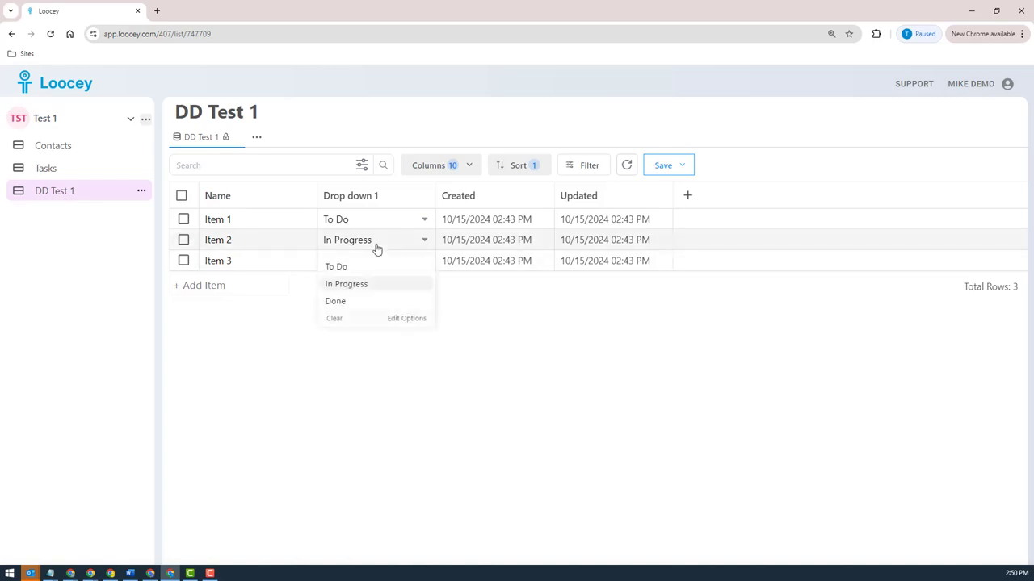
click(394, 319)
click(337, 313)
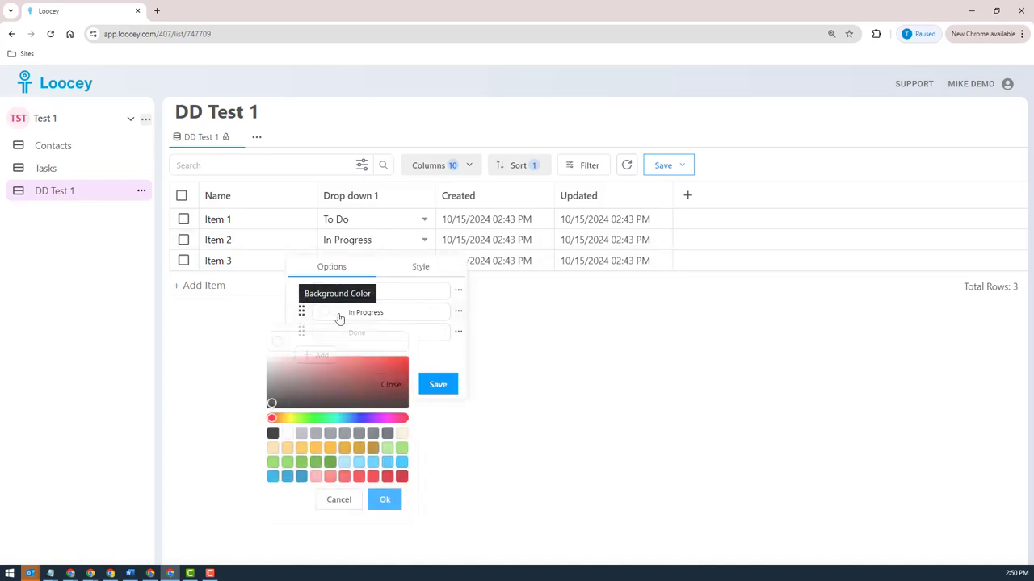
click(316, 448)
click(385, 499)
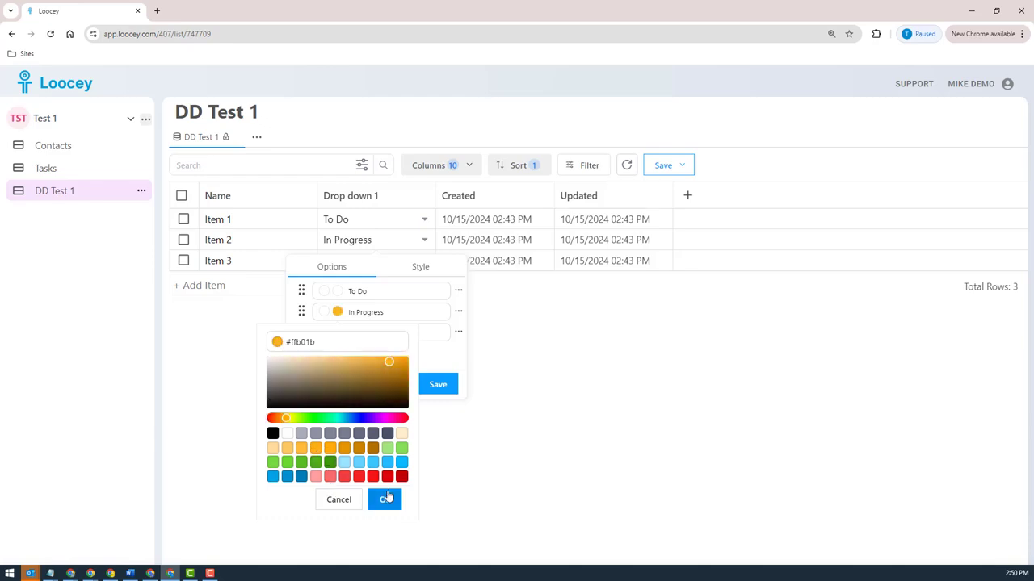
Give the Done option a light blue background and grey text, and save the option colours.
click(338, 333)
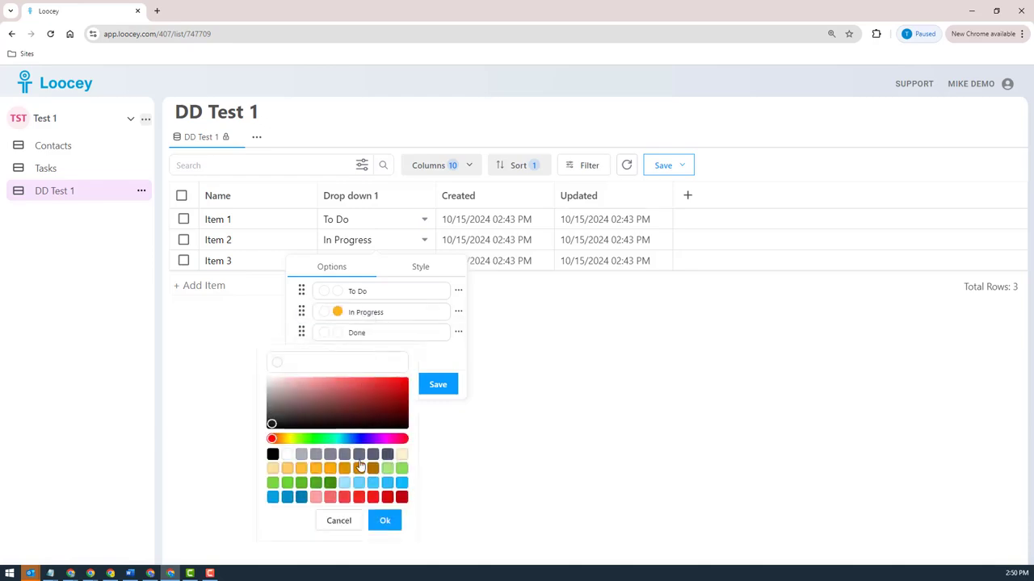
click(362, 487)
click(385, 521)
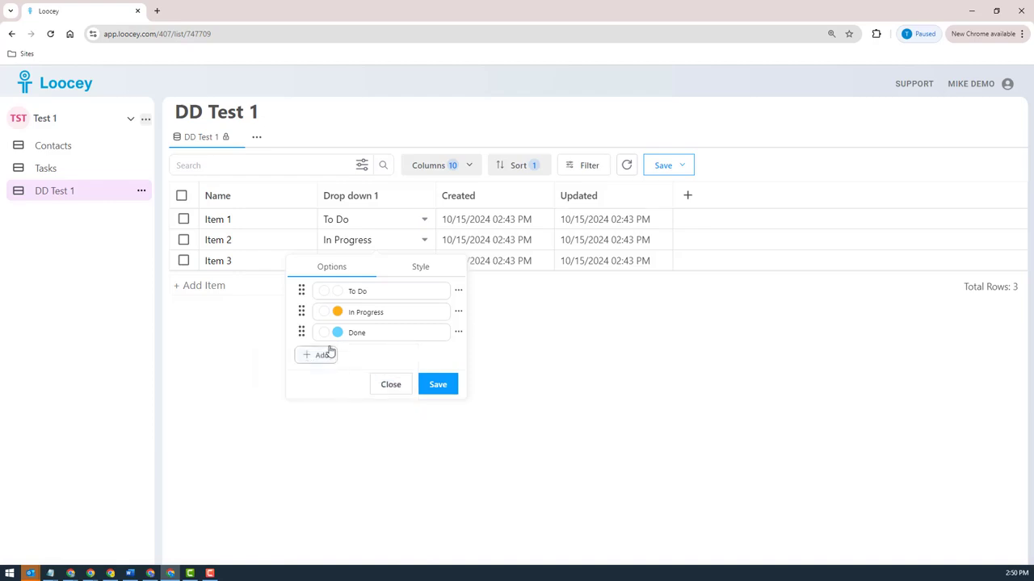
click(325, 338)
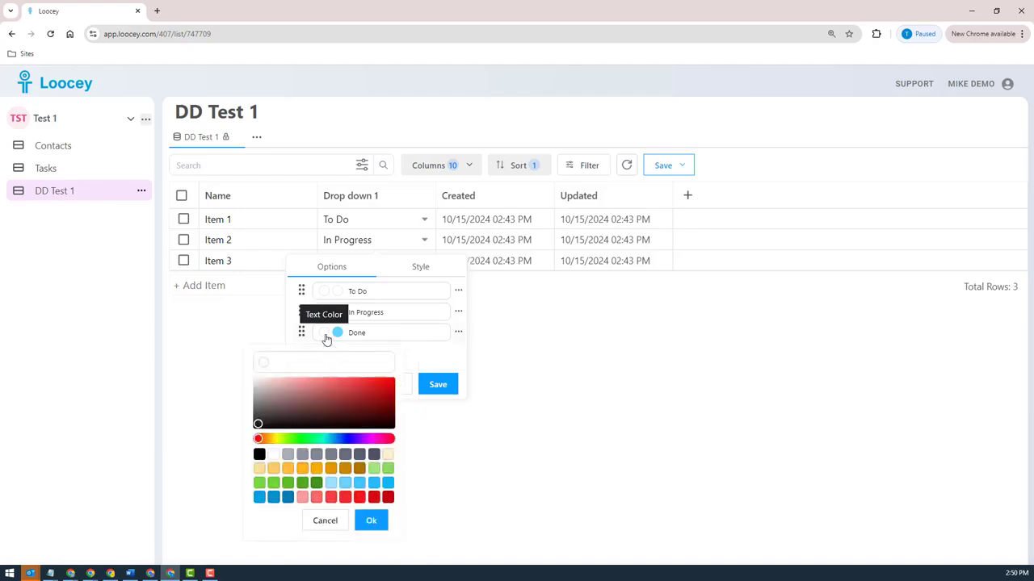
click(317, 455)
click(373, 524)
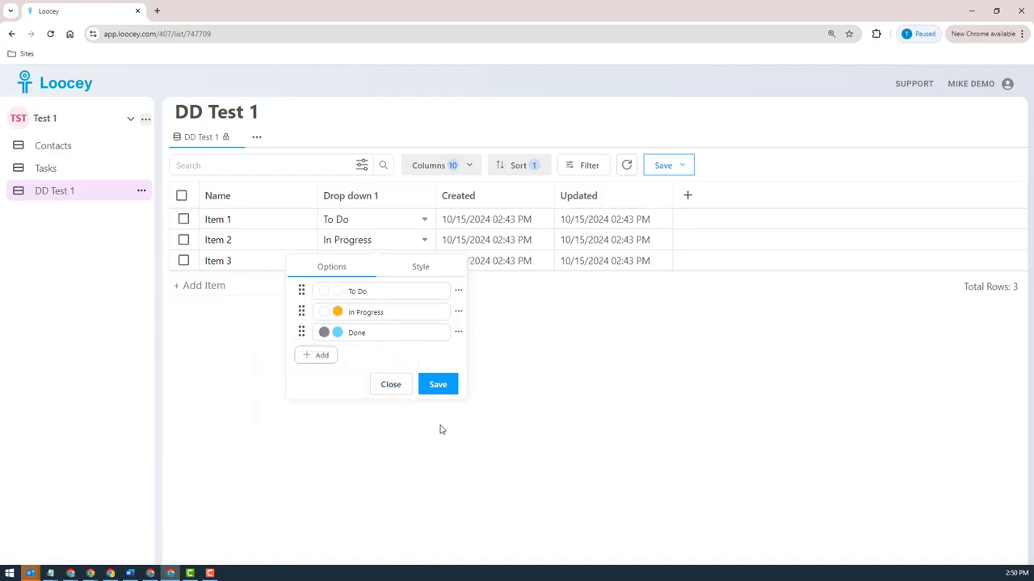
click(437, 385)
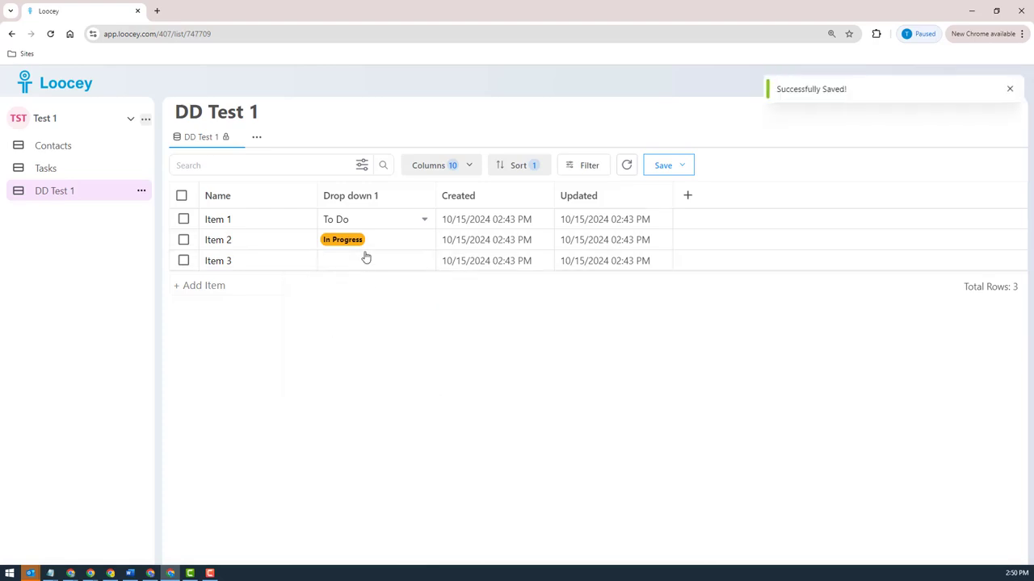
Set Drop down 1 to Done for Item 3.
click(353, 261)
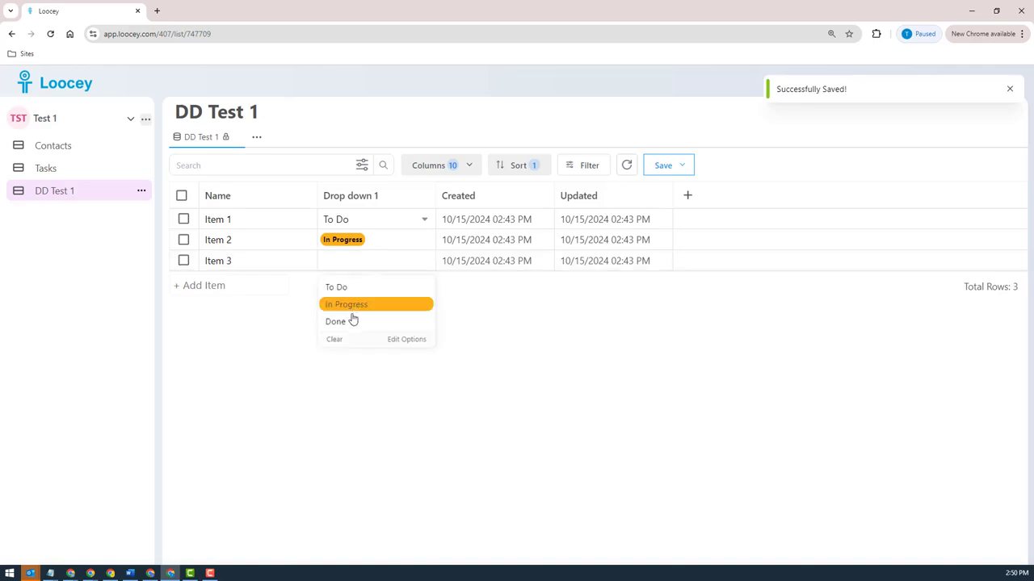
click(351, 318)
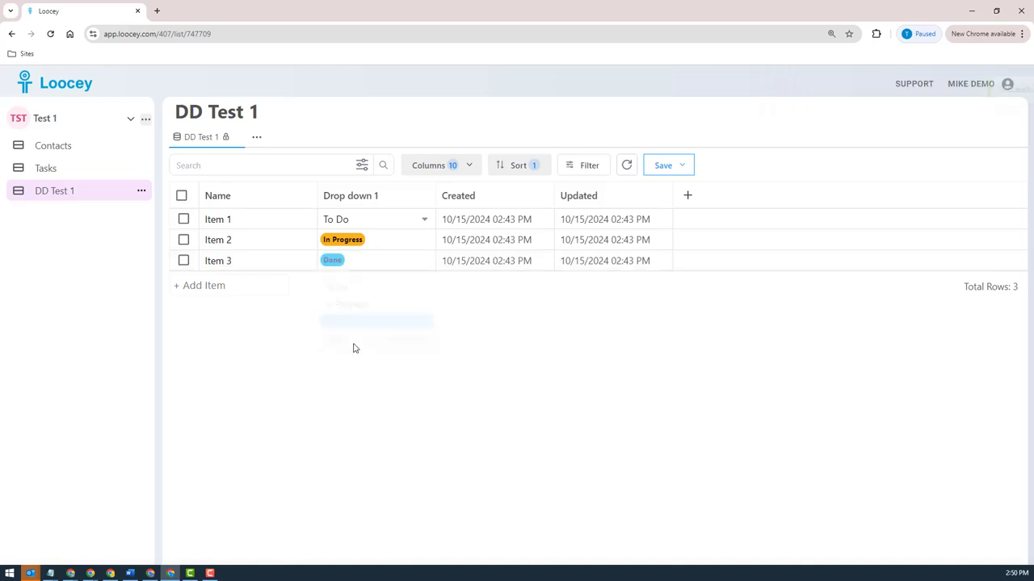
Move the Done option above In Progress in the Drop down 1 options, save, and check the order in Item 3's dropdown.
click(364, 261)
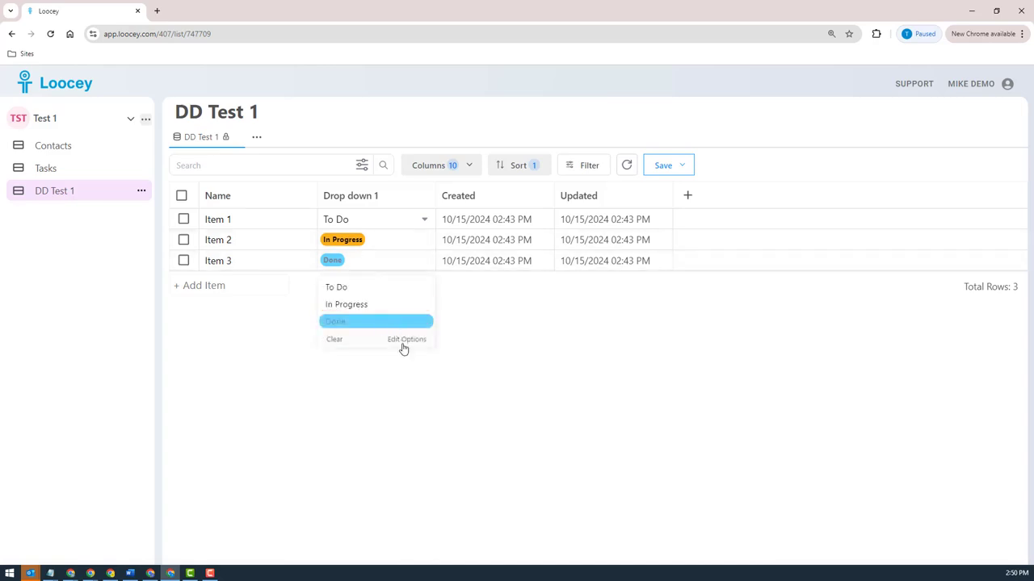
click(404, 341)
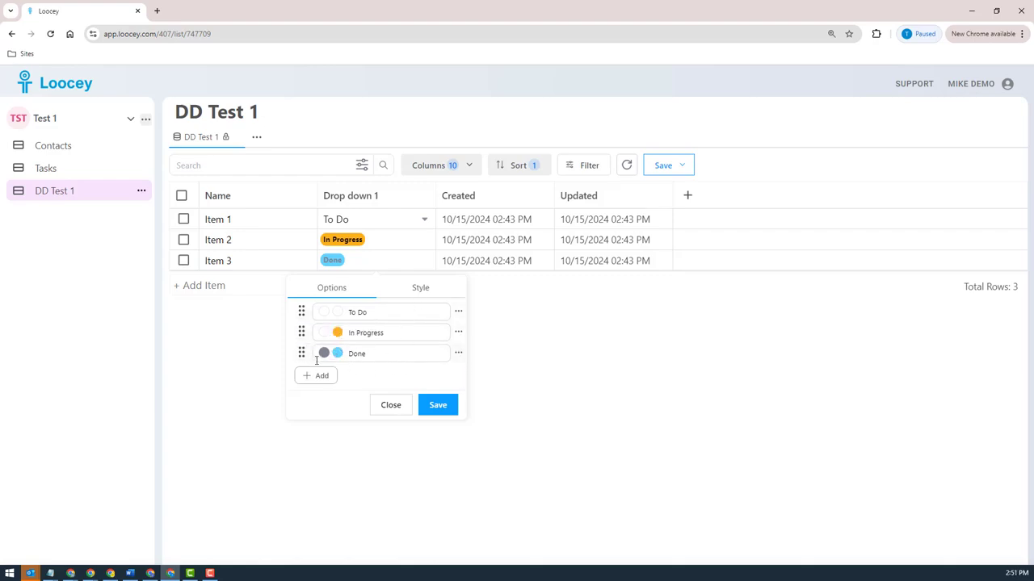
drag(301, 354, 300, 332)
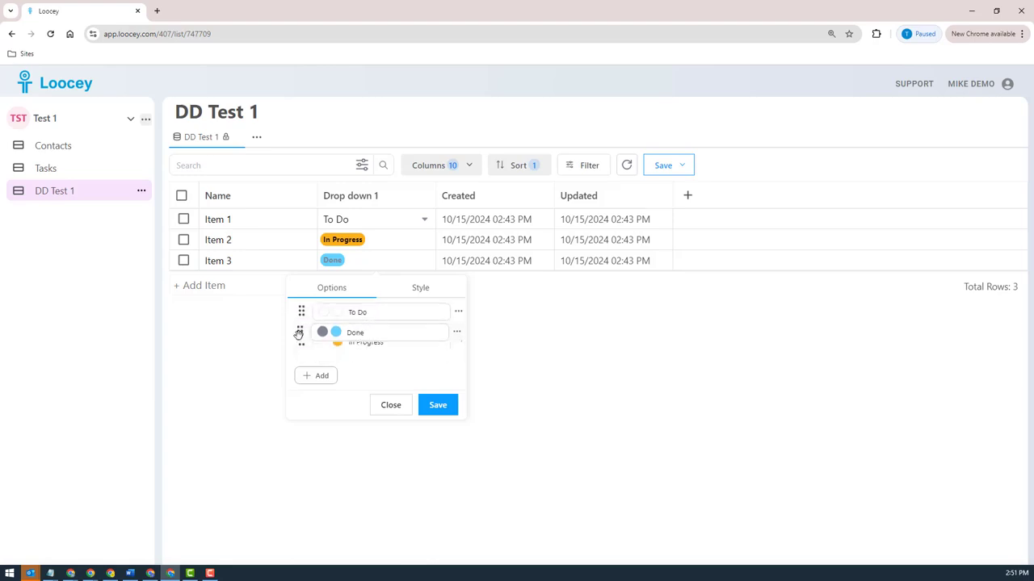
click(443, 410)
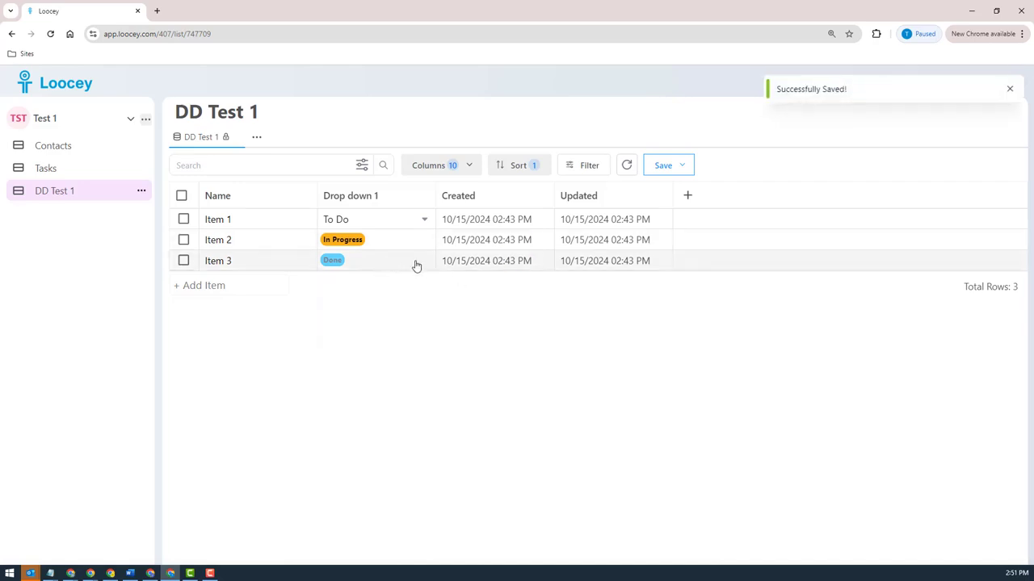
click(393, 266)
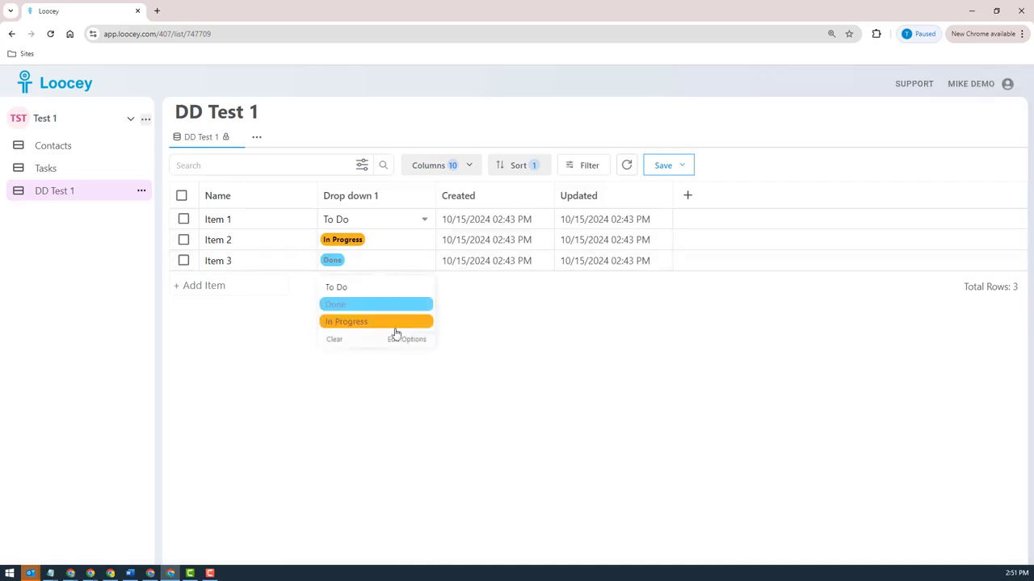
Add the tooltip "In progress tooltip" to the In Progress option of Drop down 1, save the options, and check the tooltip on Item 2.
click(407, 339)
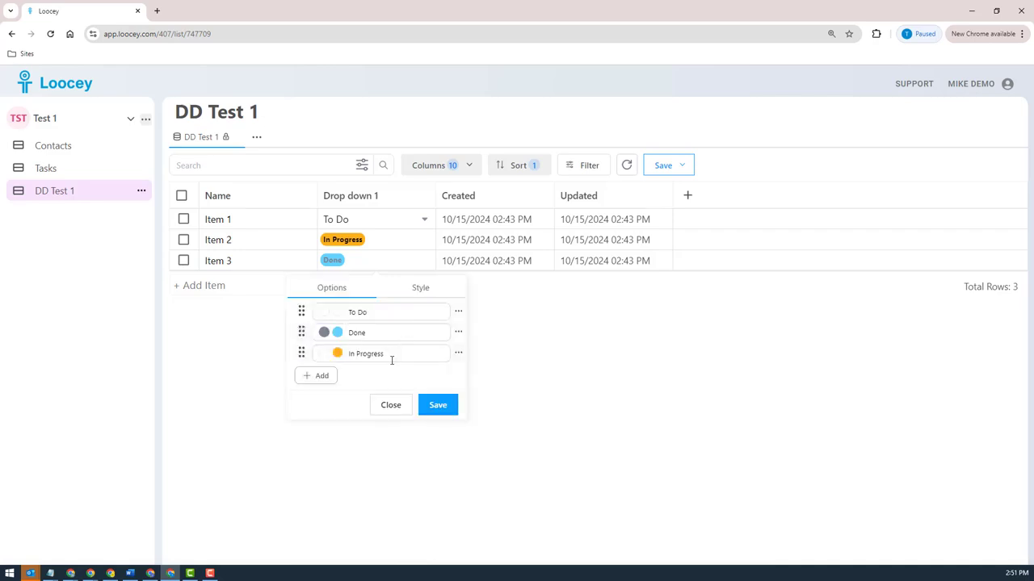
click(457, 356)
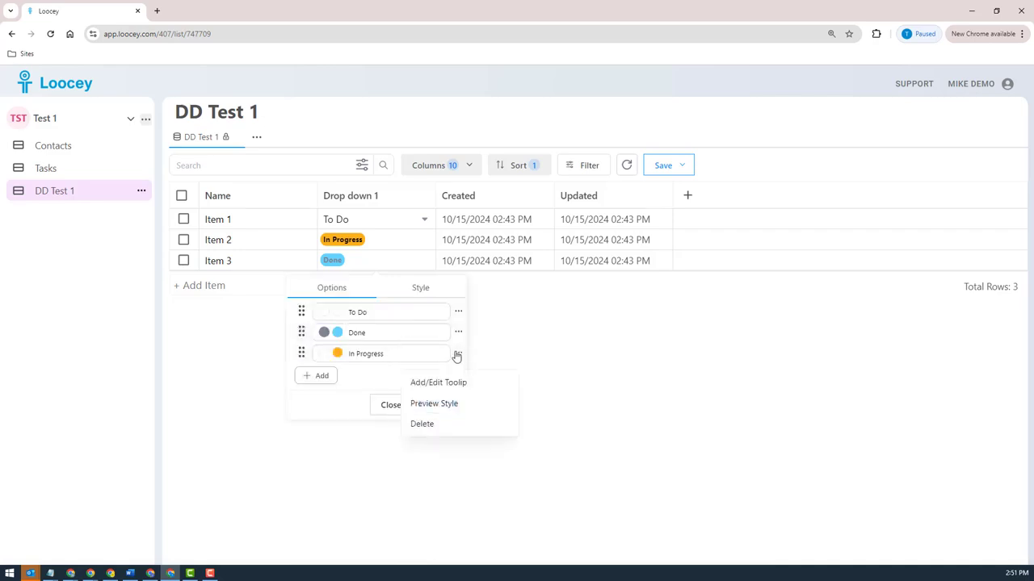
click(440, 383)
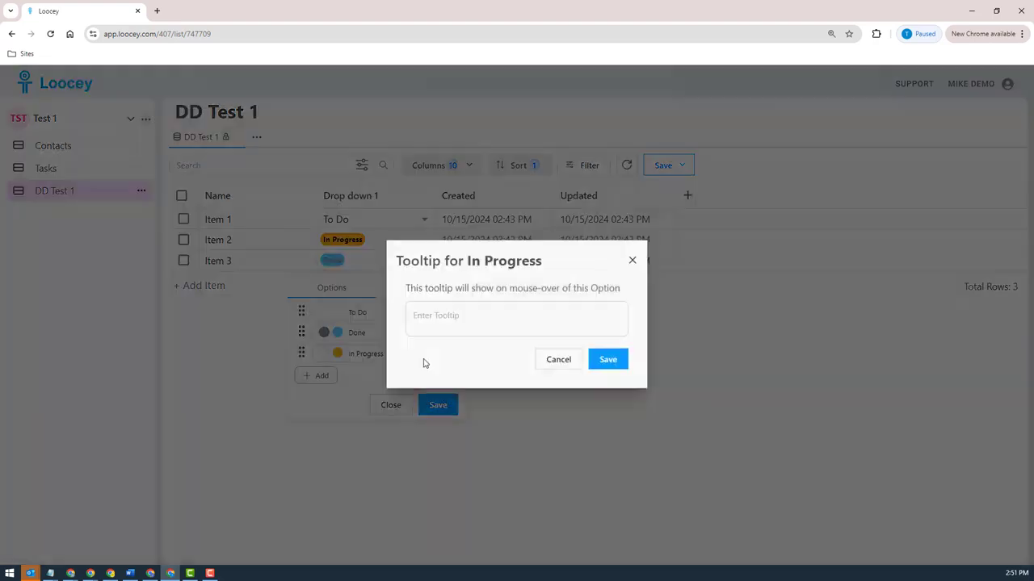
click(456, 323)
text(I)
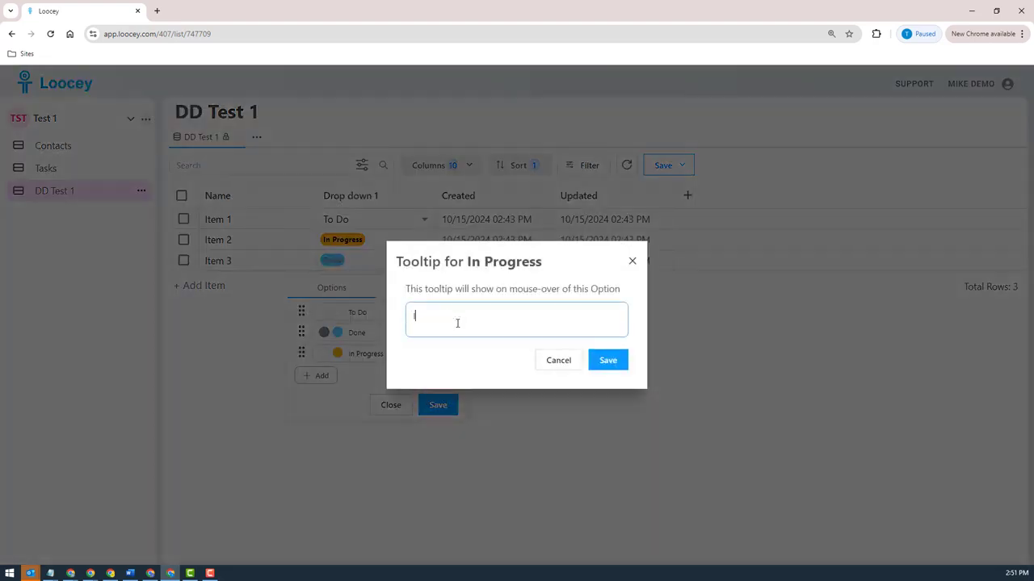
text(n progress tooltip)
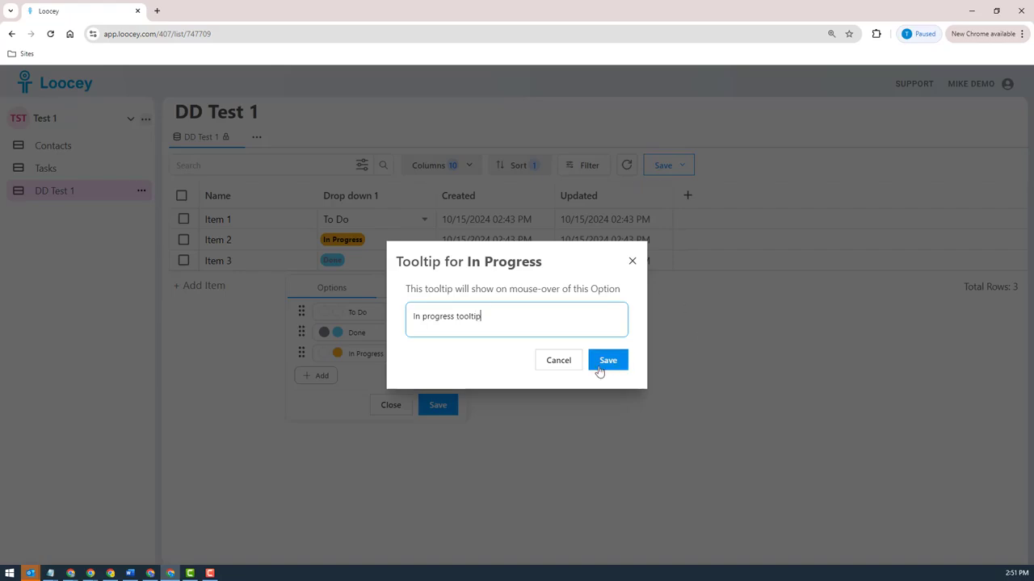
click(615, 364)
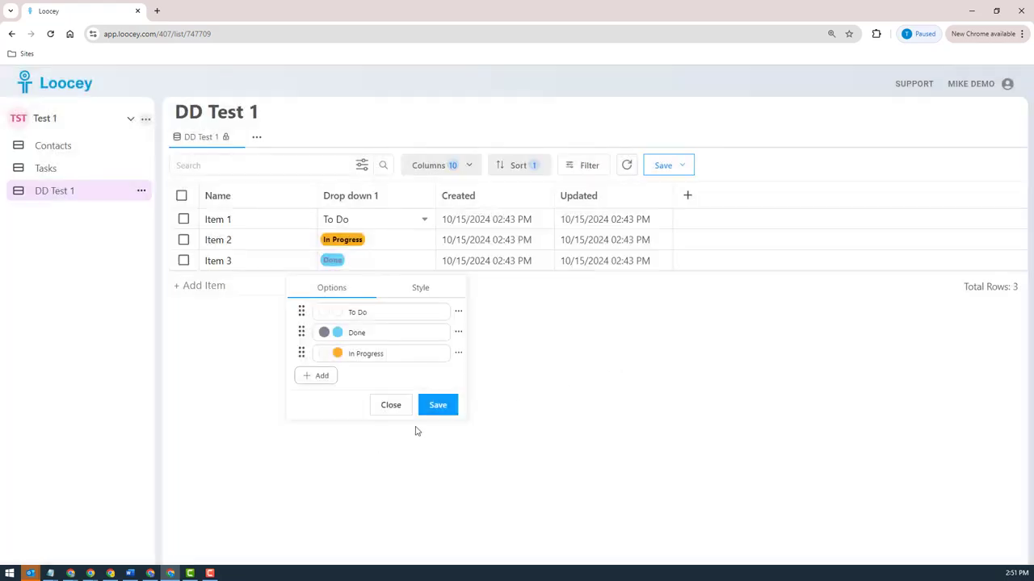
click(440, 412)
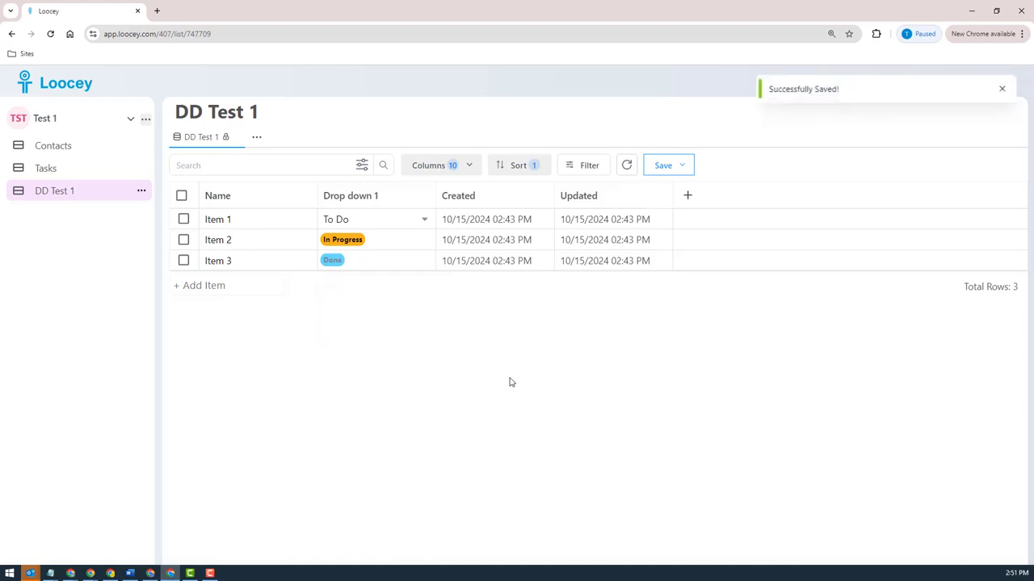
mouse_move(347, 239)
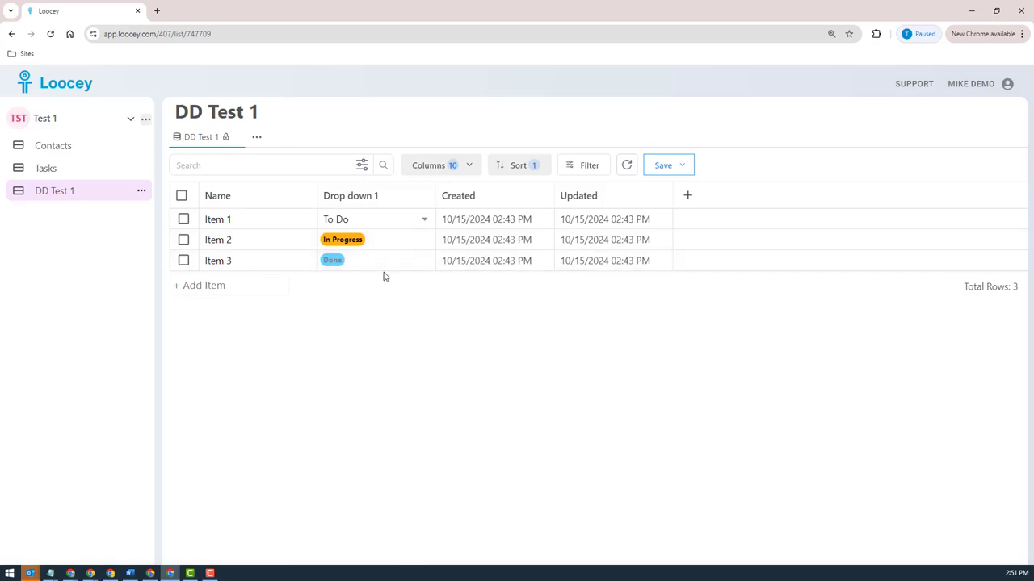
Add a DropDown column named Drop 2 after the Name column, with Integer as its value type.
click(307, 199)
click(265, 272)
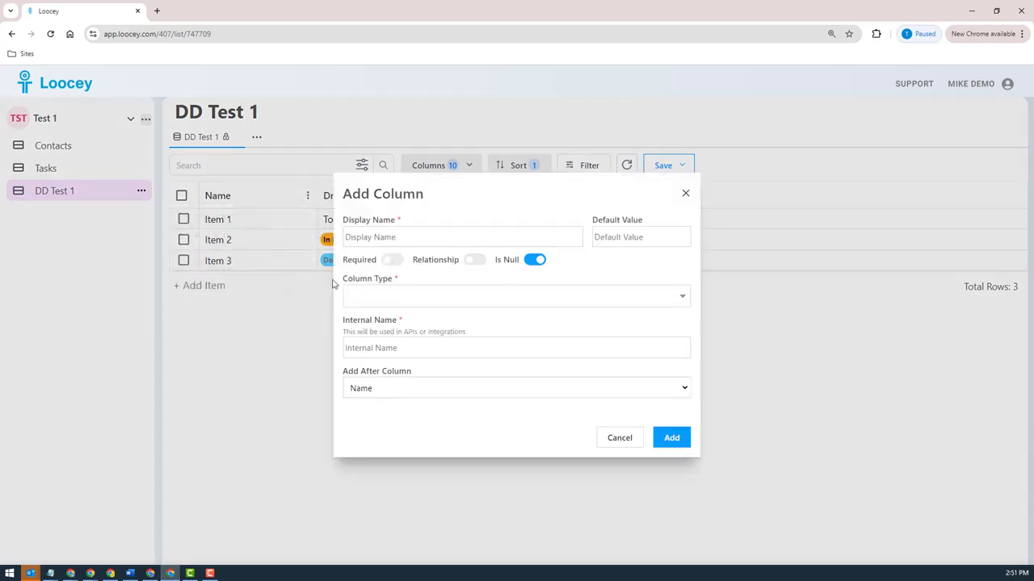
click(368, 237)
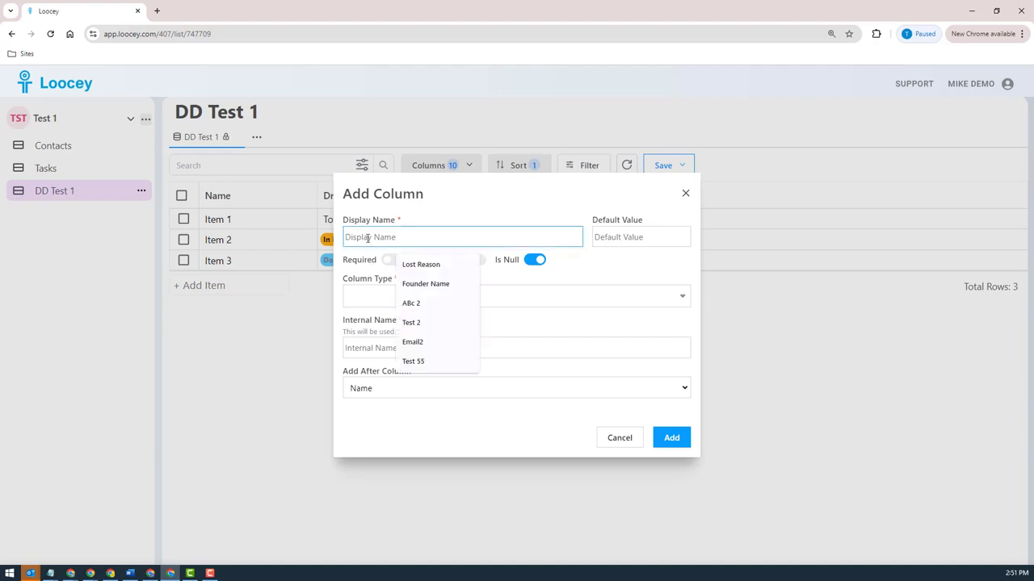
text(Drop 2)
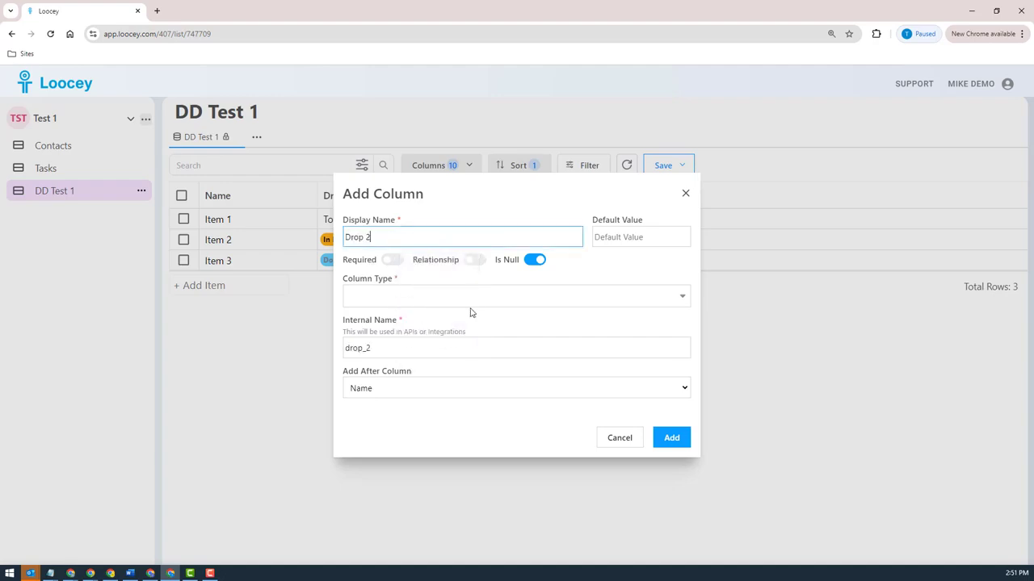
click(465, 297)
text(dr)
click(455, 327)
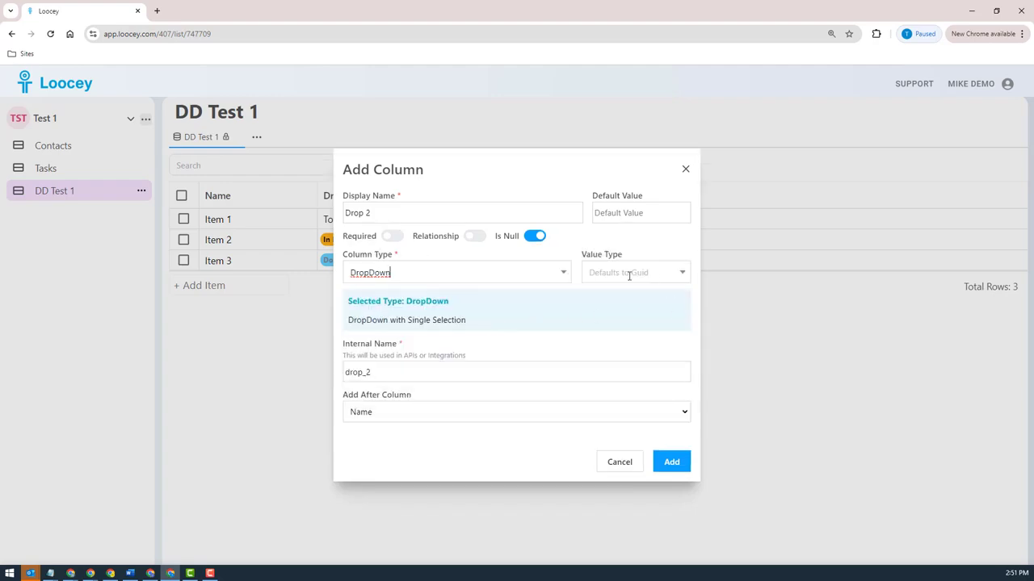
click(629, 275)
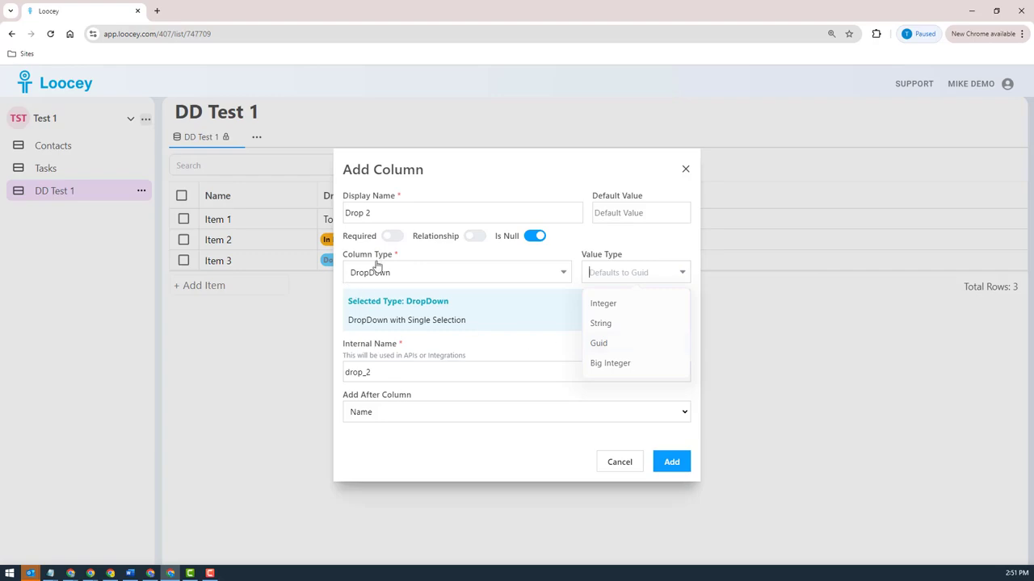
click(613, 314)
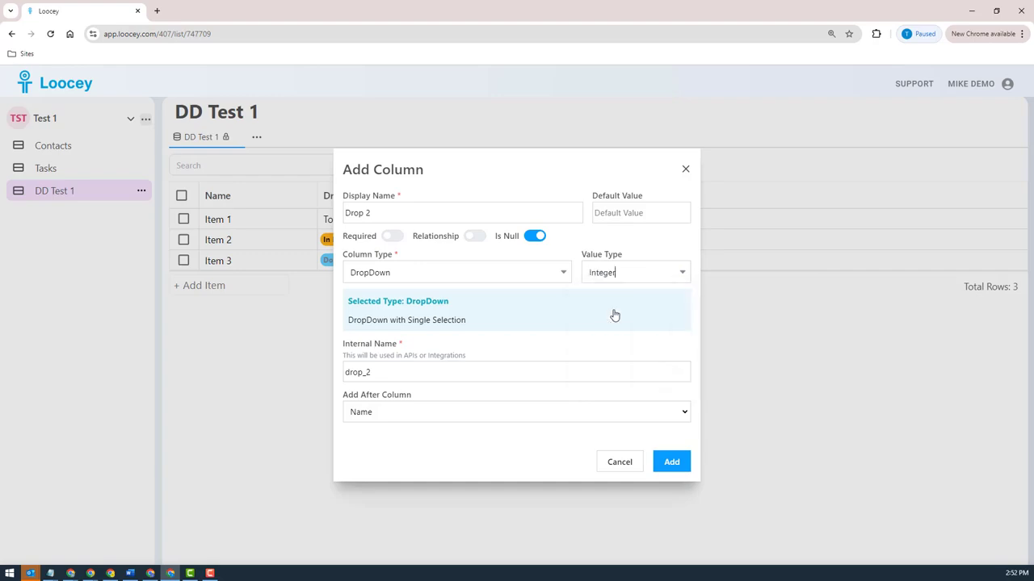
click(667, 462)
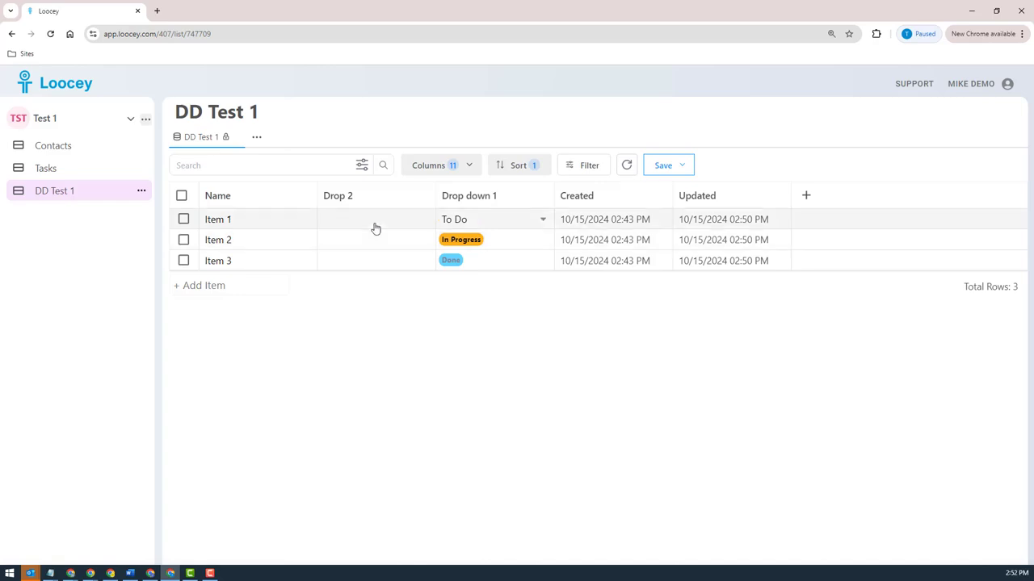
Edit the options of the Drop 2 column and add a To Do option with the value 1.
click(377, 227)
click(405, 250)
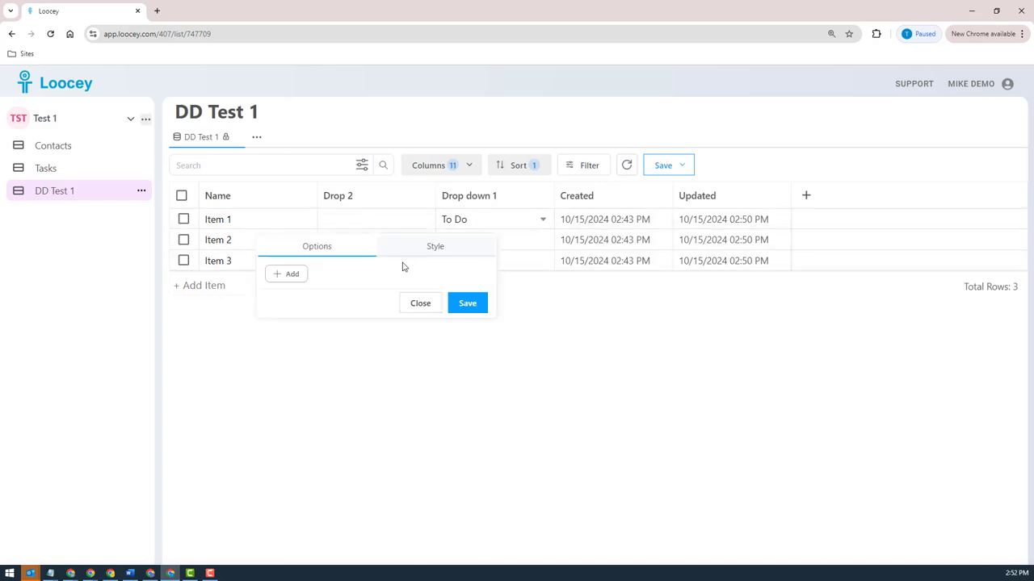
click(286, 274)
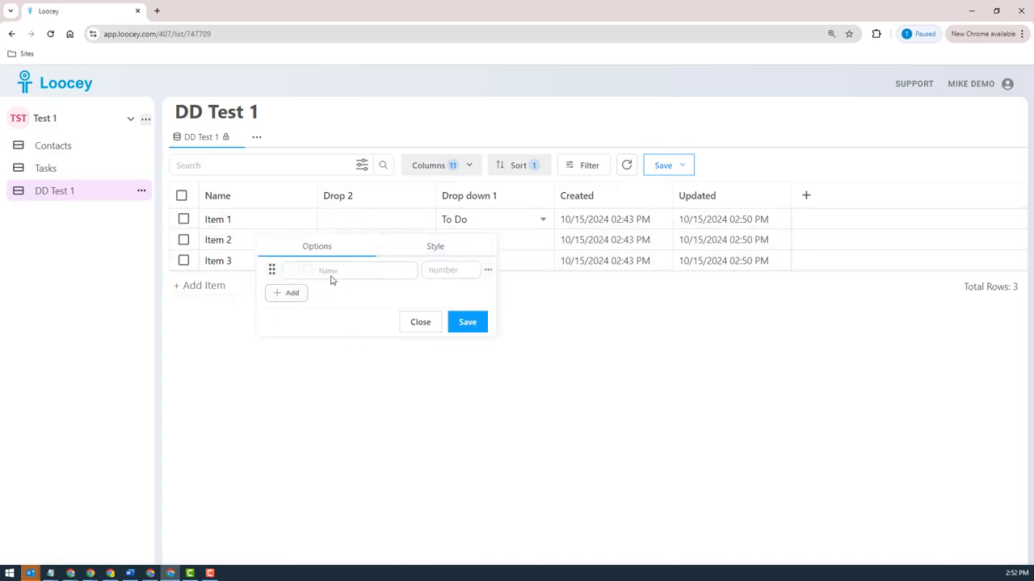
click(325, 273)
click(353, 297)
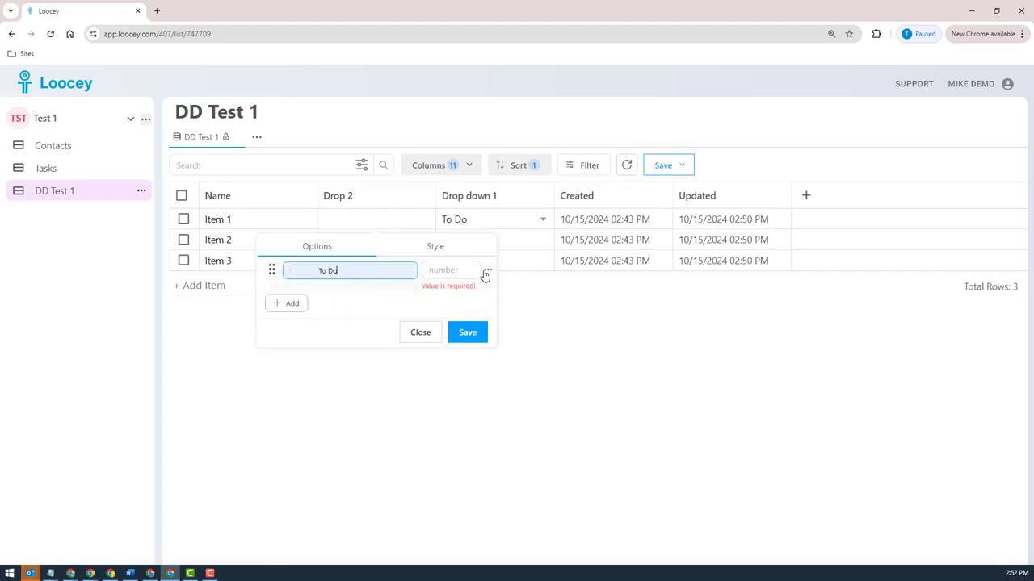
click(459, 269)
text(1)
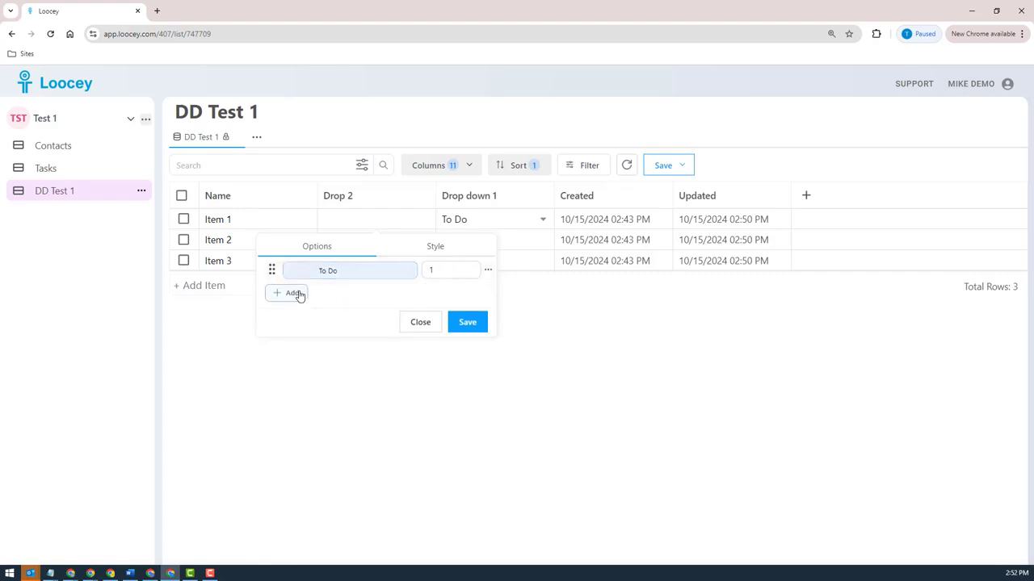
Add an In Progress option with the value 2 to the Drop 2 options.
click(297, 294)
click(331, 291)
click(355, 317)
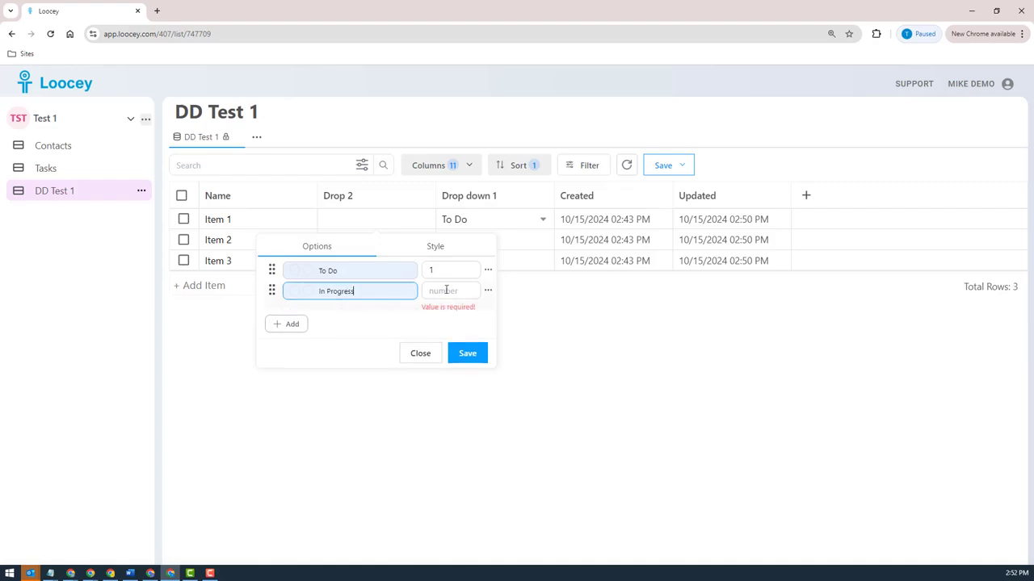
click(446, 289)
text(2)
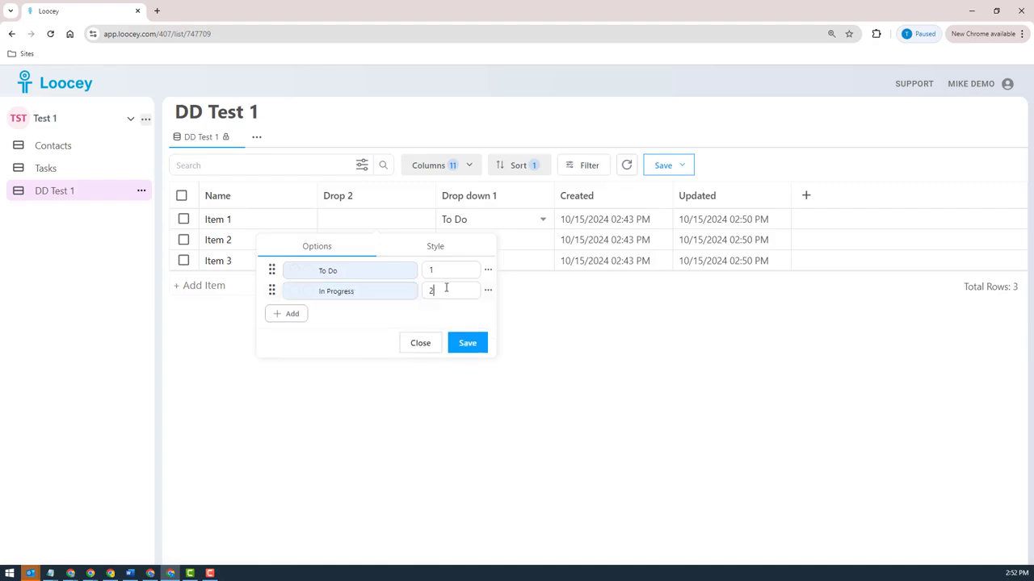
Add a Done option with the value 3 to the Drop 2 options.
click(295, 314)
click(343, 311)
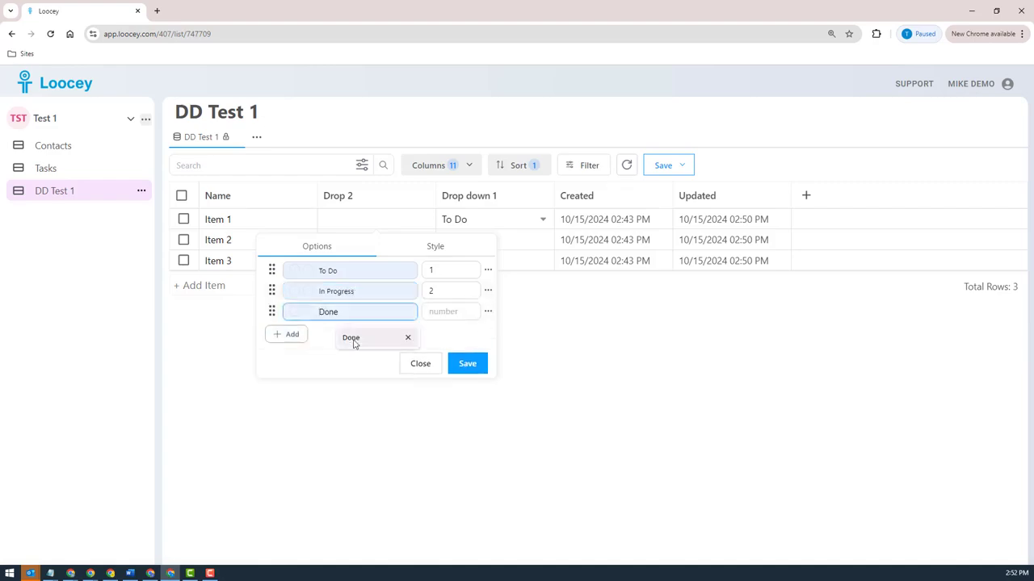
click(353, 338)
click(471, 311)
text(3)
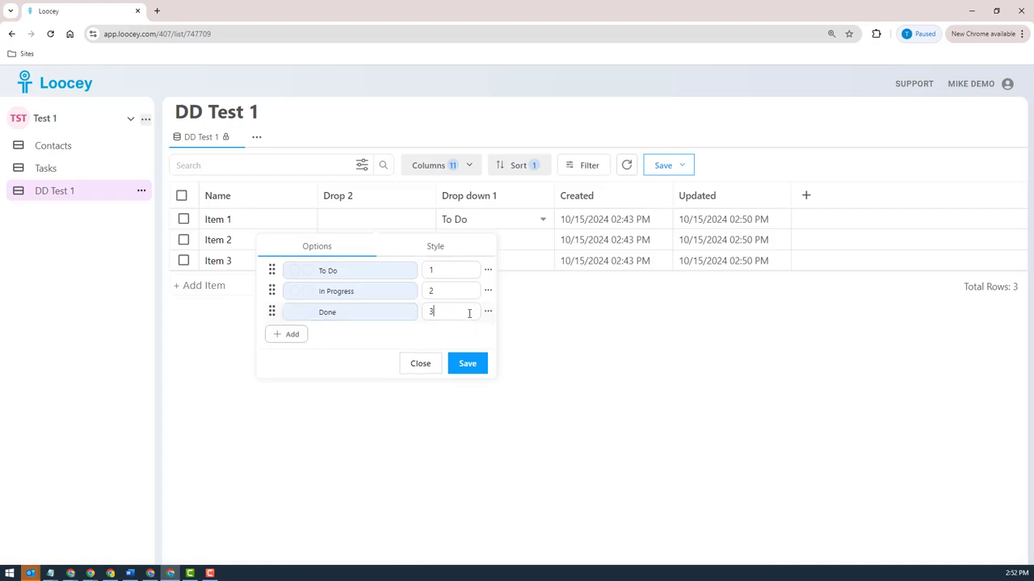
Save the Drop 2 options and set Drop 2 to In Progress for Item 1.
click(467, 363)
click(355, 222)
click(351, 264)
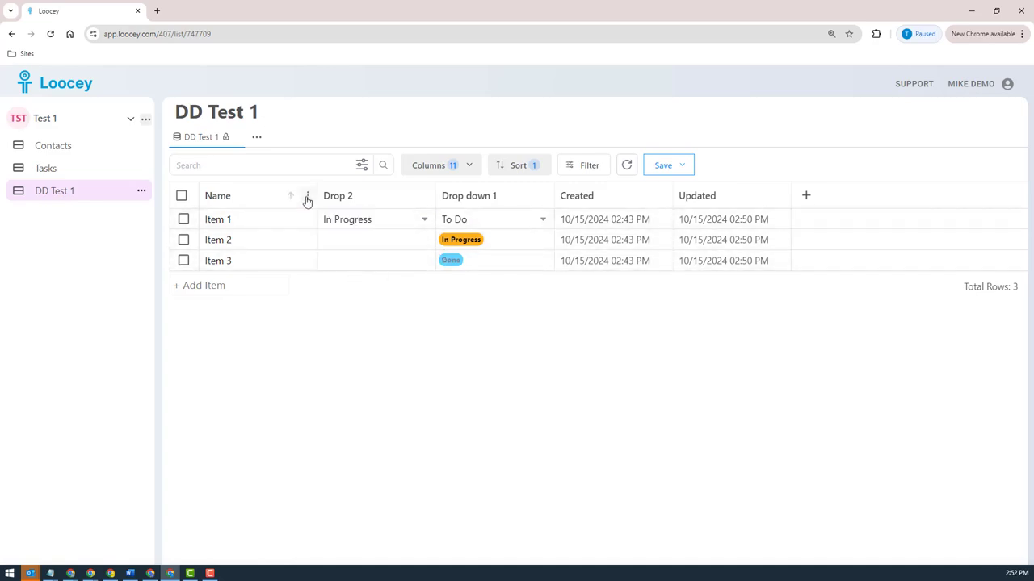
Add a Multi-Select Dropdown column named Multi Drop 1 after the Name column, with Integer Array as its value type.
click(307, 198)
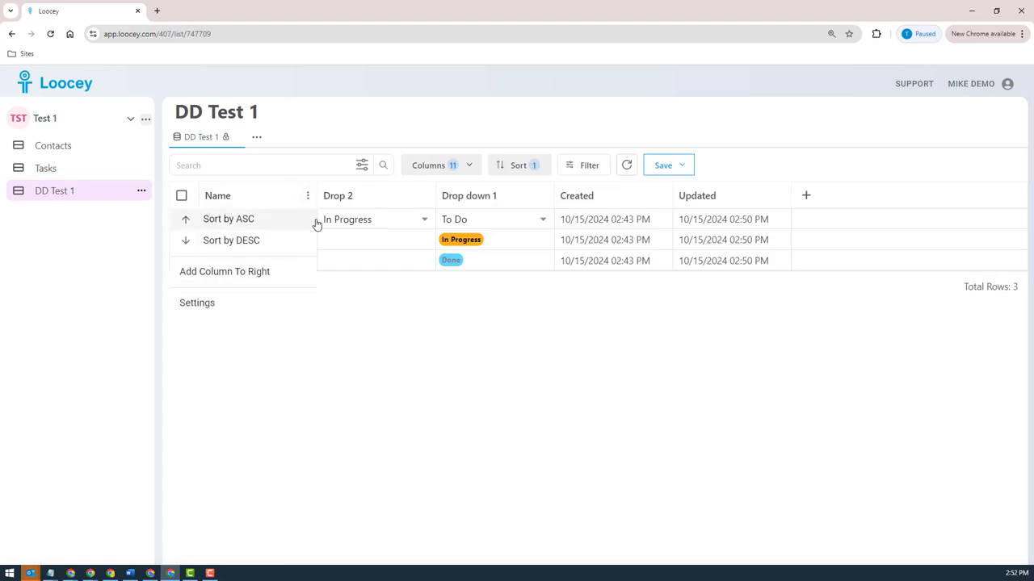
click(271, 276)
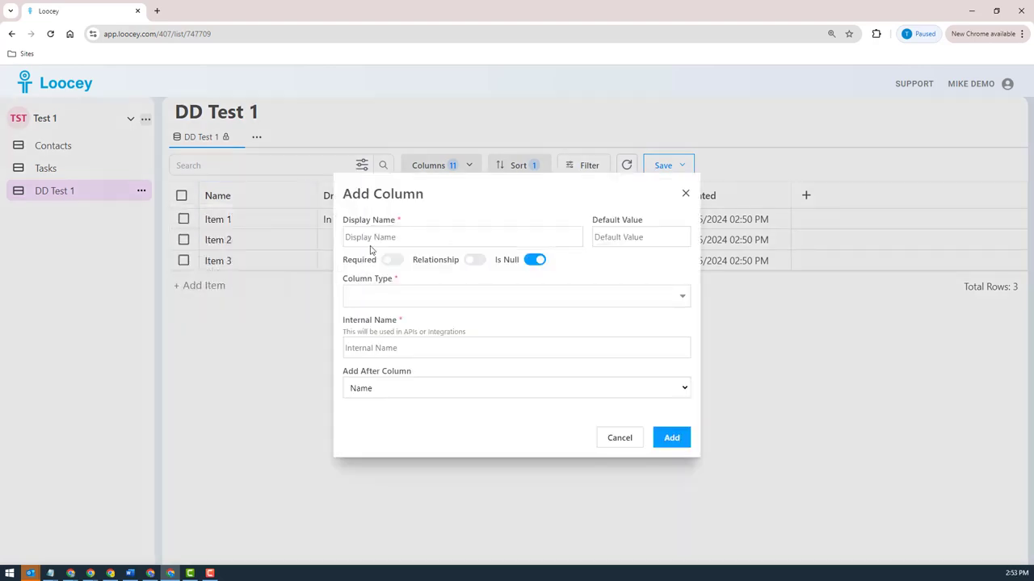
click(371, 239)
text(Multi)
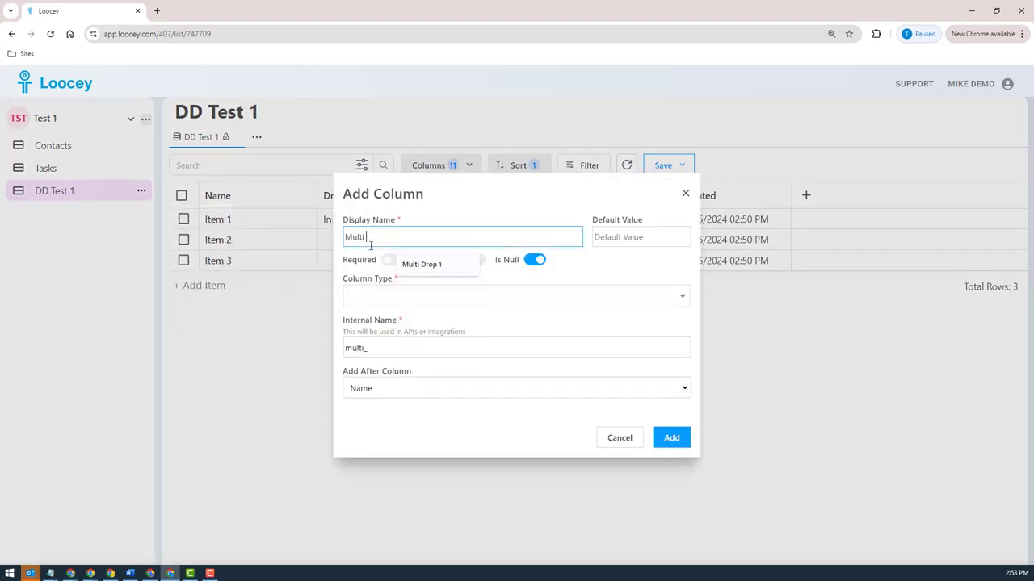
text( Drop 1)
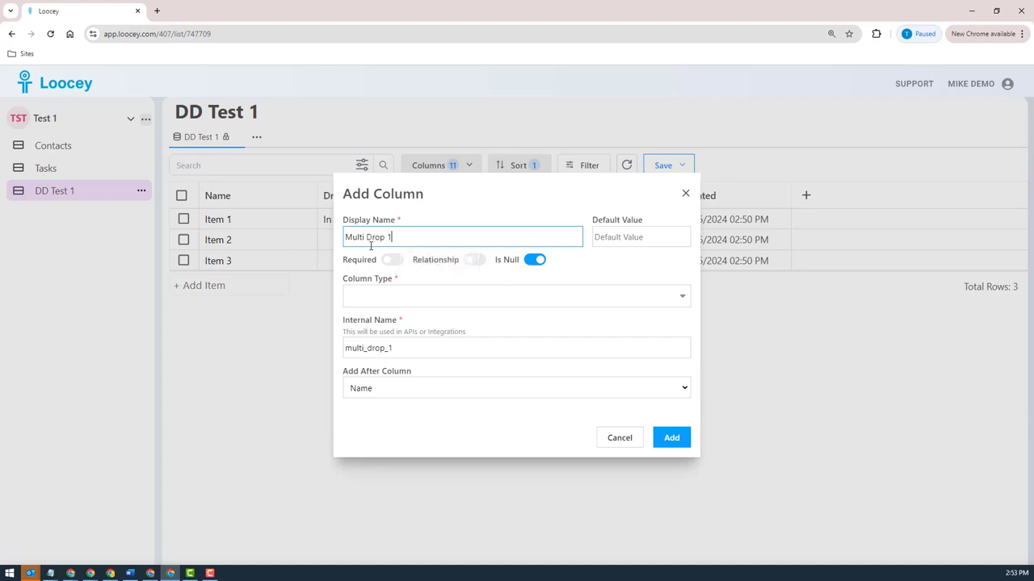
click(411, 292)
text(mul)
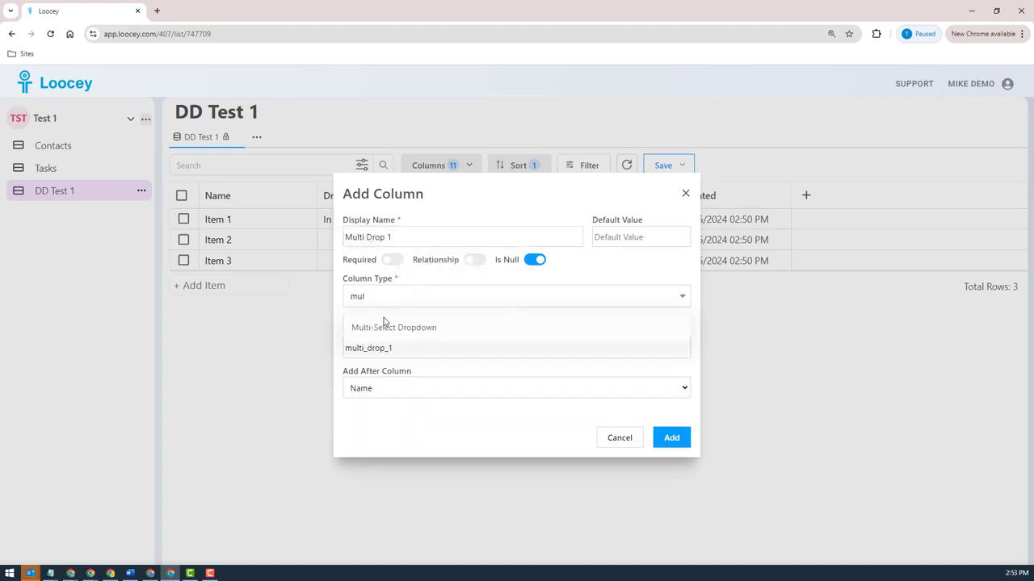
click(393, 332)
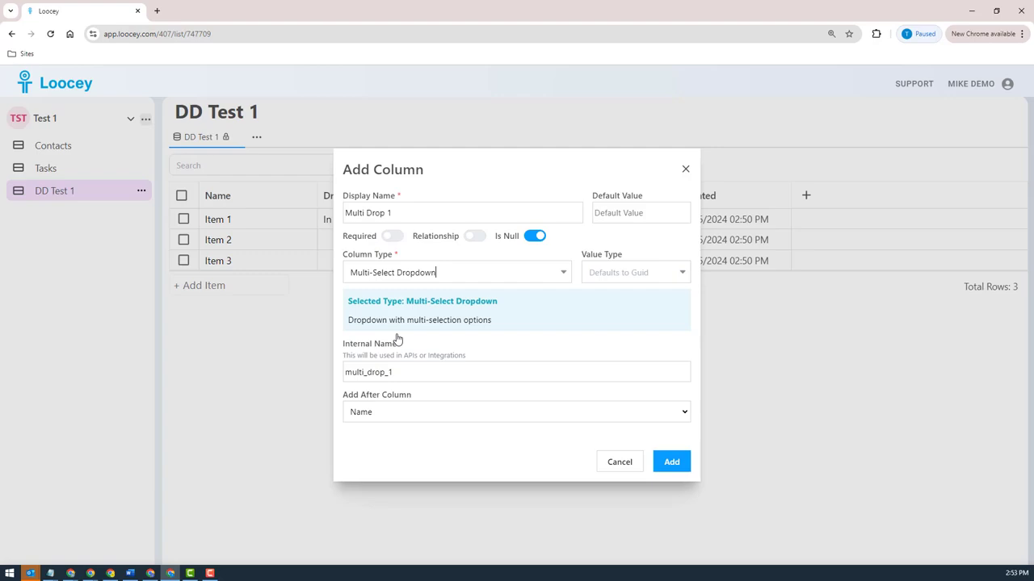
click(621, 271)
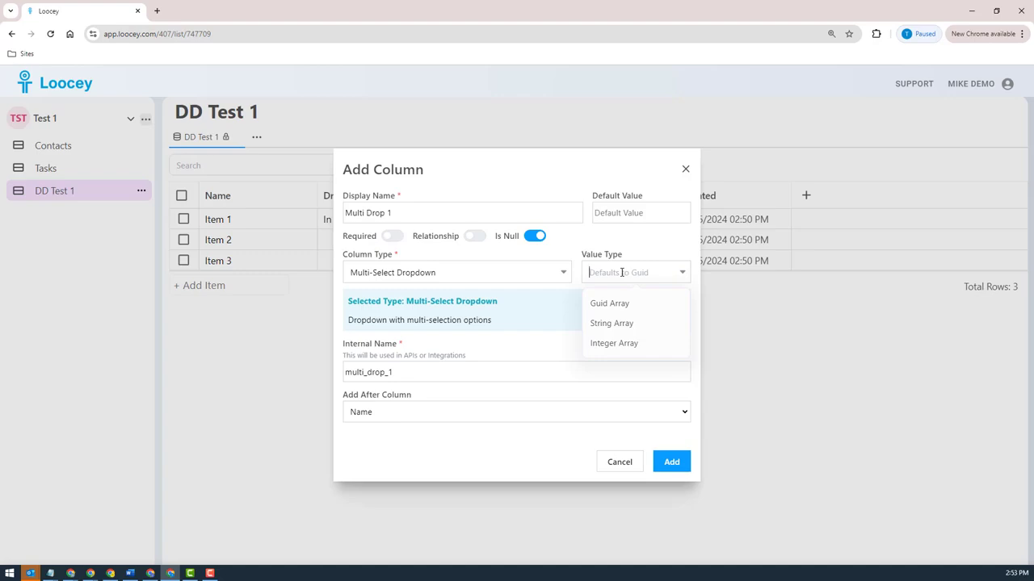
click(618, 346)
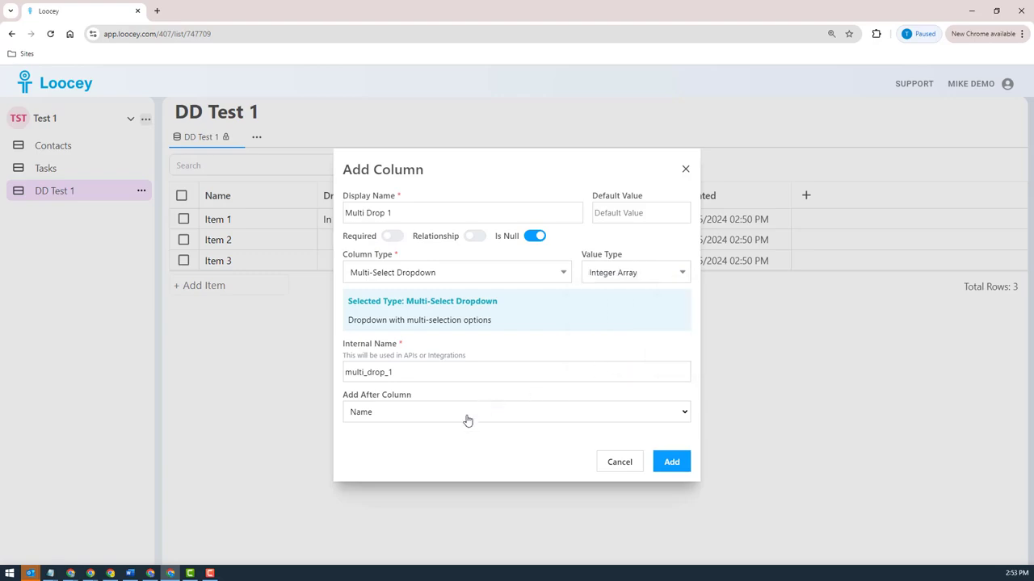
click(670, 462)
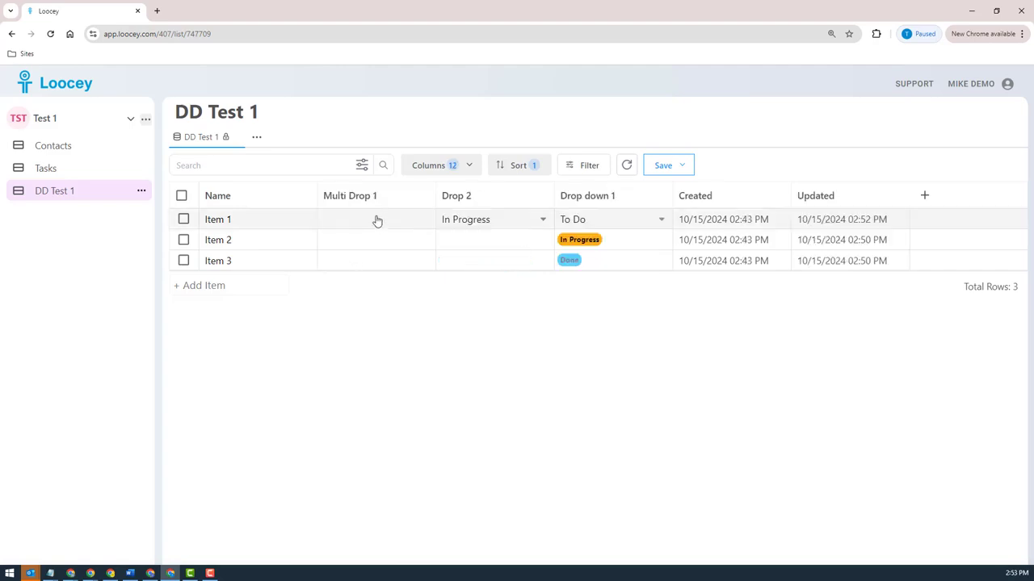
Create To Do and In Progress options for the Multi Drop 1 column.
click(387, 252)
click(284, 276)
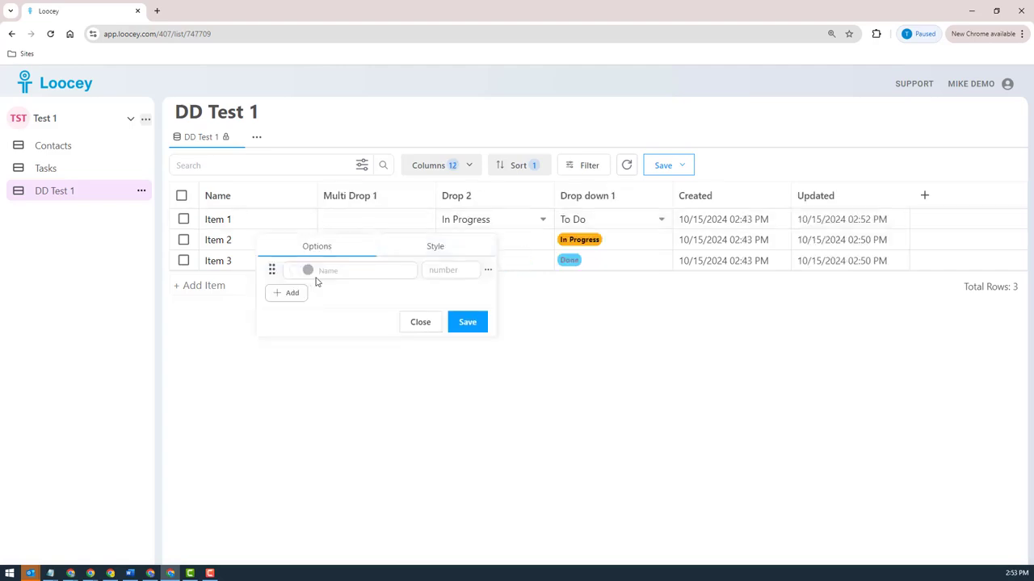
click(328, 271)
click(352, 297)
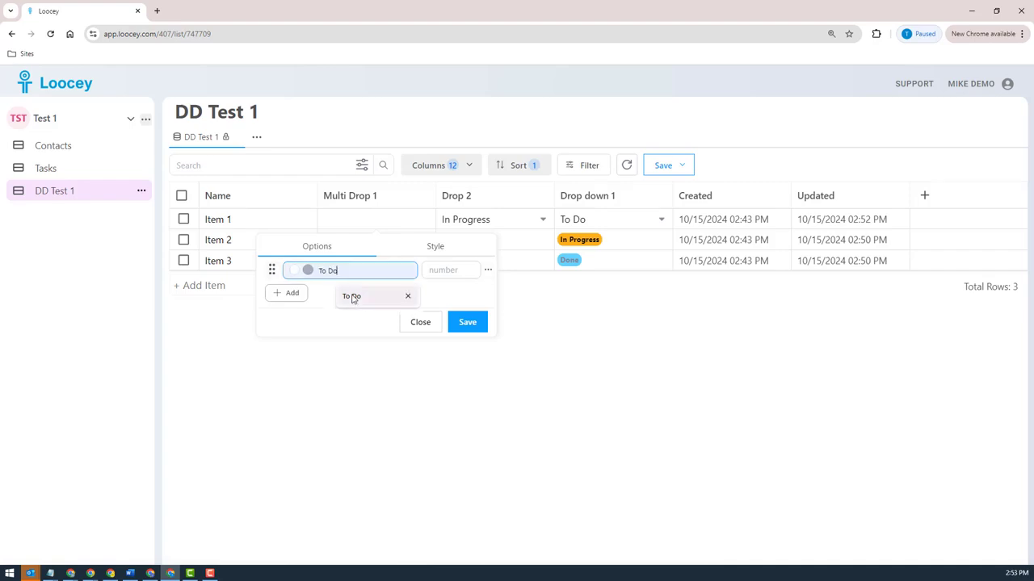
click(288, 294)
click(346, 300)
click(362, 325)
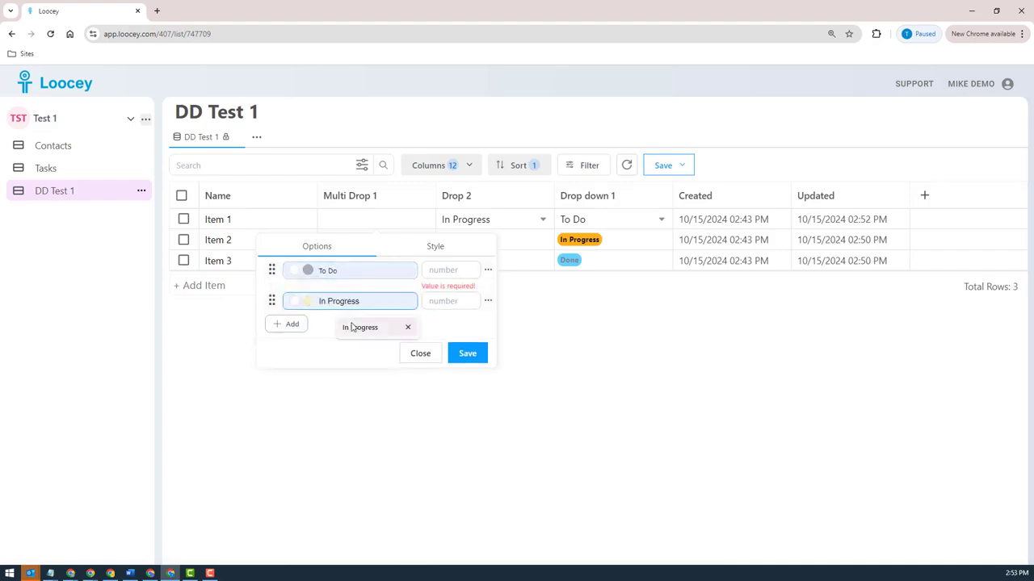
Set the Multi Drop 1 option values to 1 for To Do and 2 for In Progress.
click(439, 271)
text(1)
click(444, 292)
text(2)
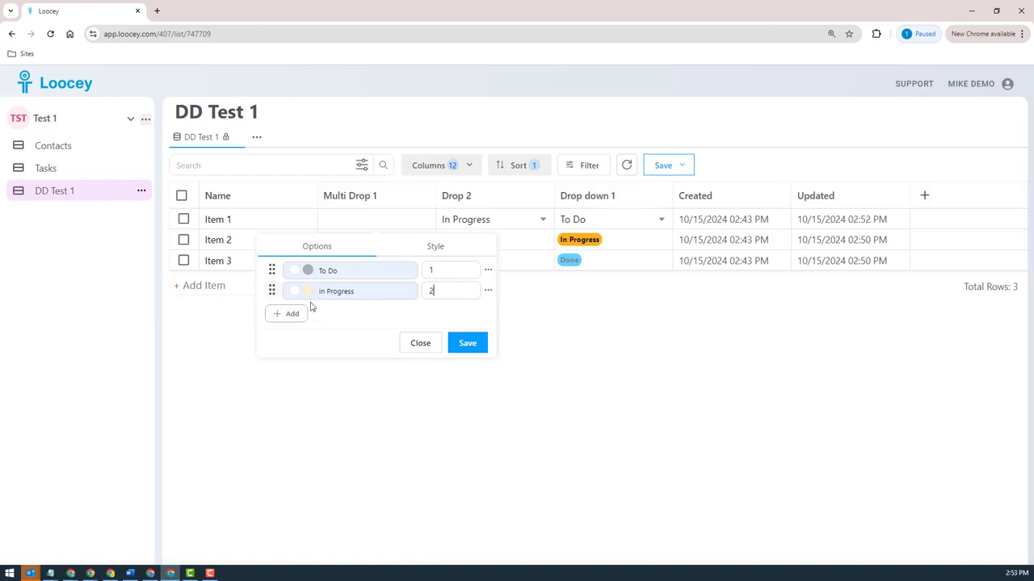
Color the In Progress option of Multi Drop 1 dark orange and save the options.
click(308, 291)
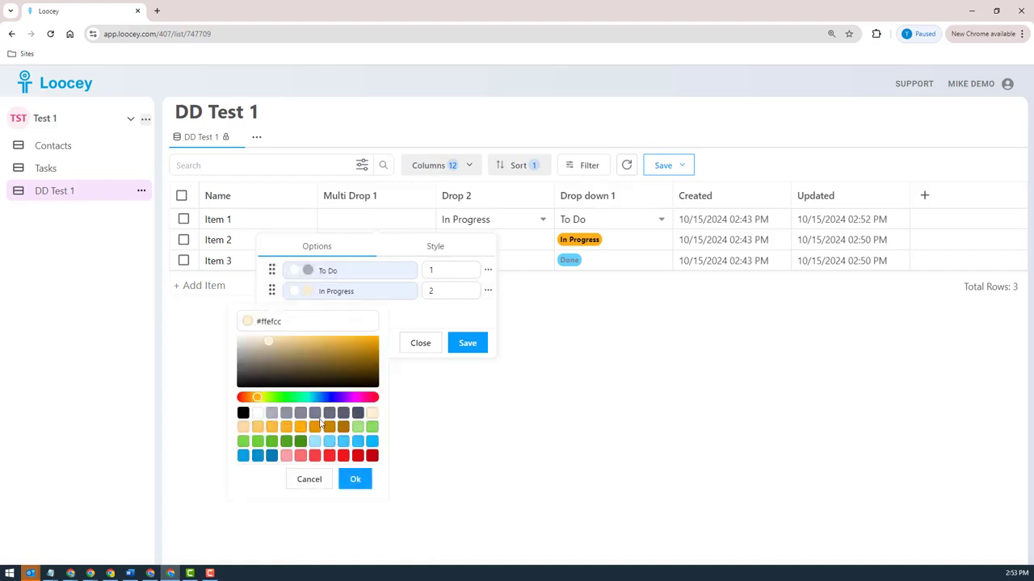
click(329, 427)
click(355, 479)
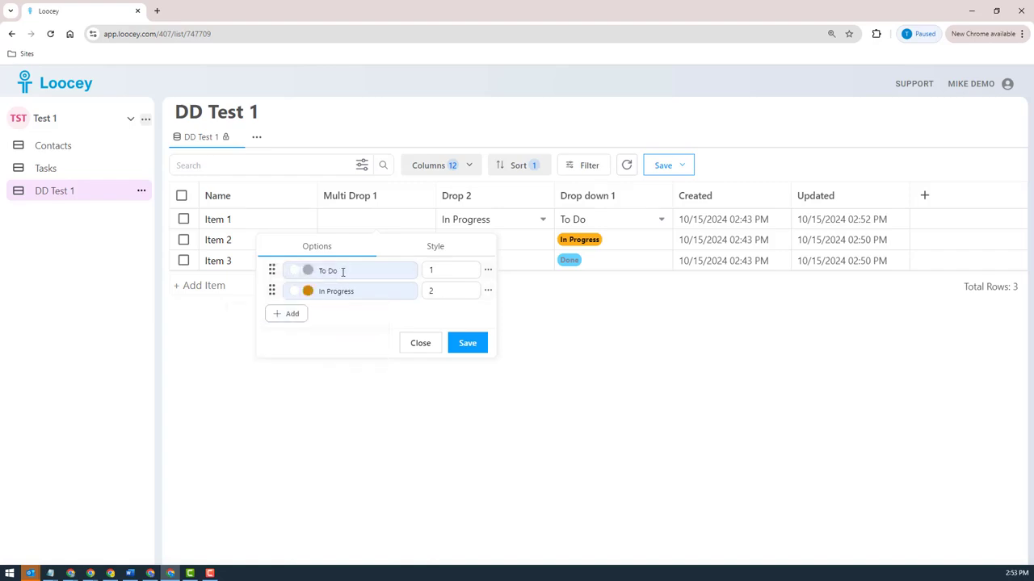
click(443, 252)
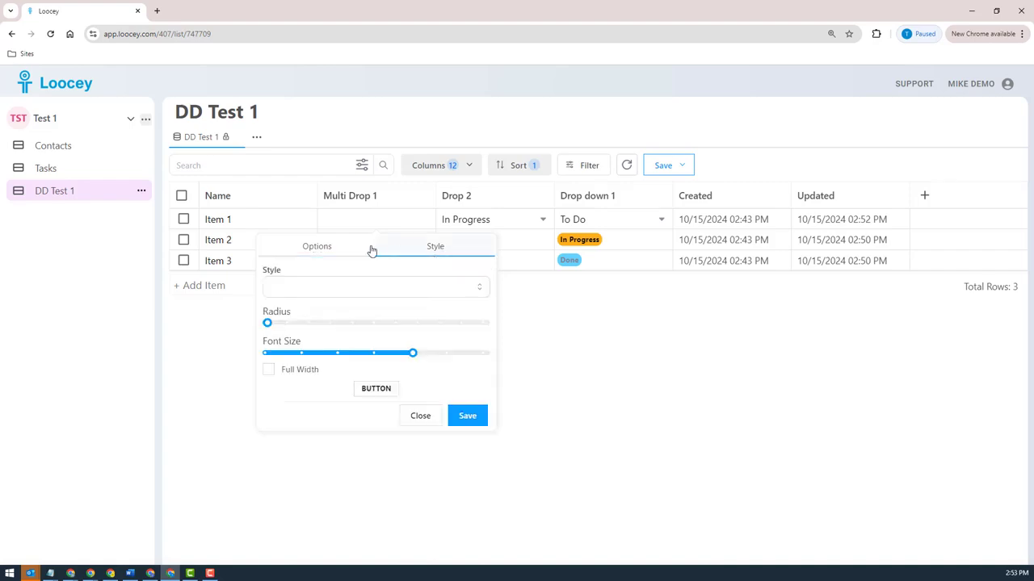
click(303, 249)
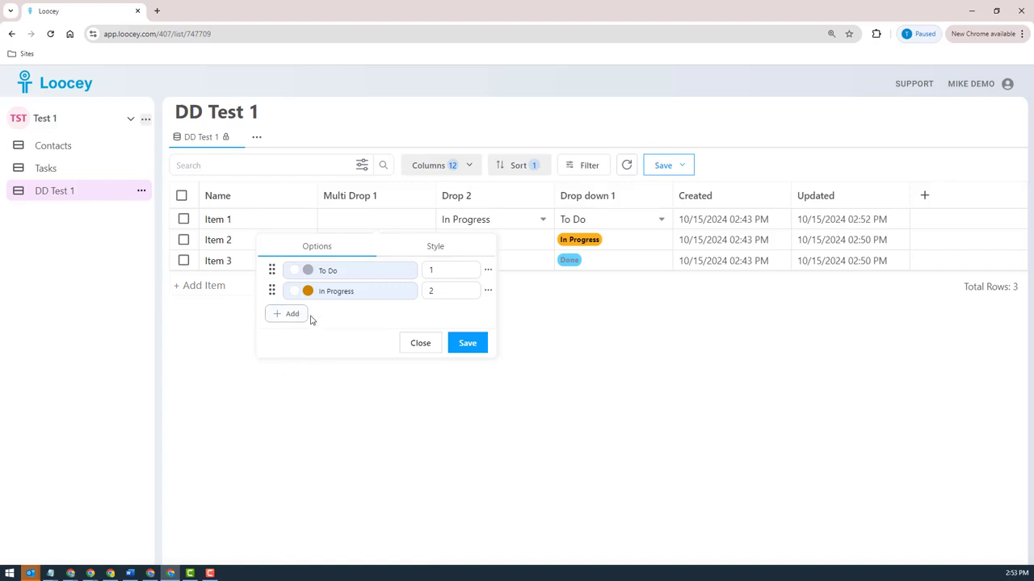
click(467, 345)
Assign both To Do and In Progress to Item 2 in the Multi Drop 1 column.
click(358, 249)
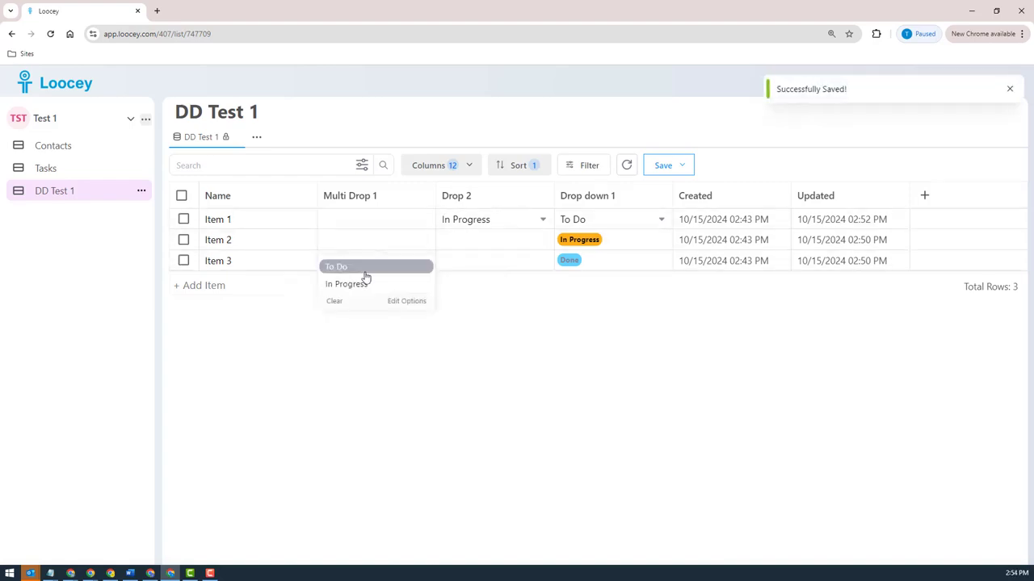
click(371, 249)
click(367, 240)
click(348, 266)
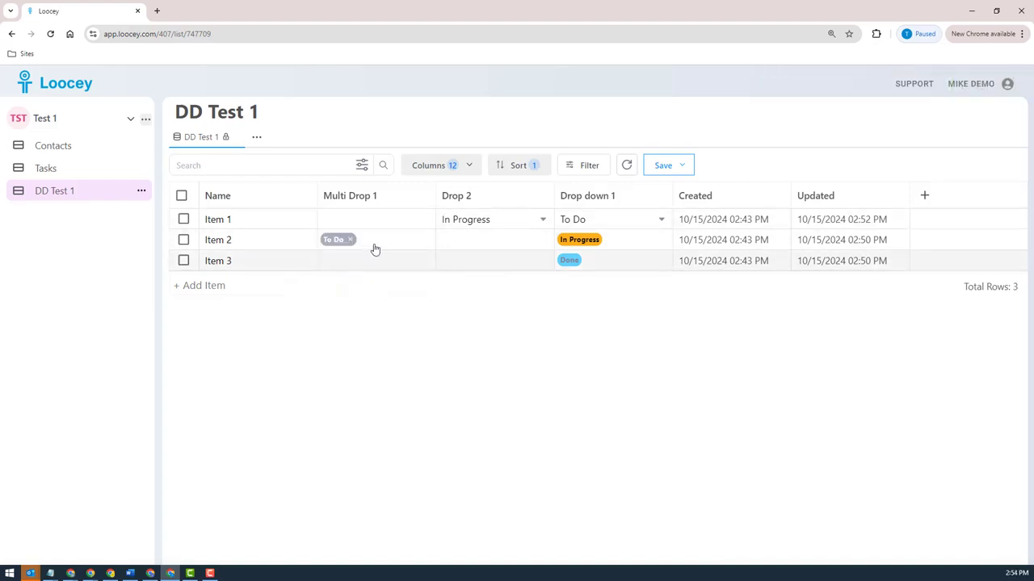
click(374, 245)
click(376, 285)
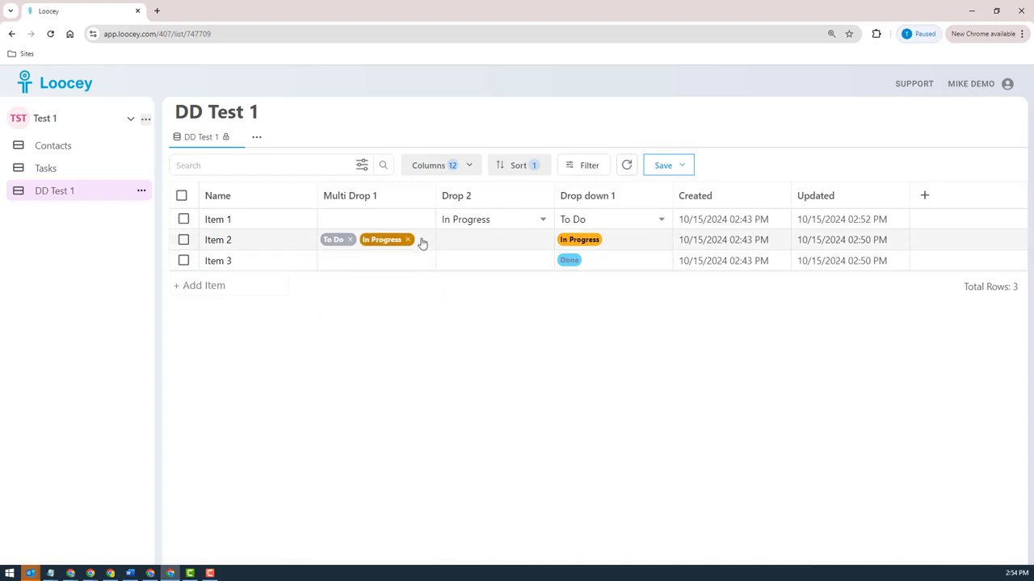
Add a Done option with the value 3 to the Multi Drop 1 options.
click(422, 239)
click(406, 300)
click(283, 341)
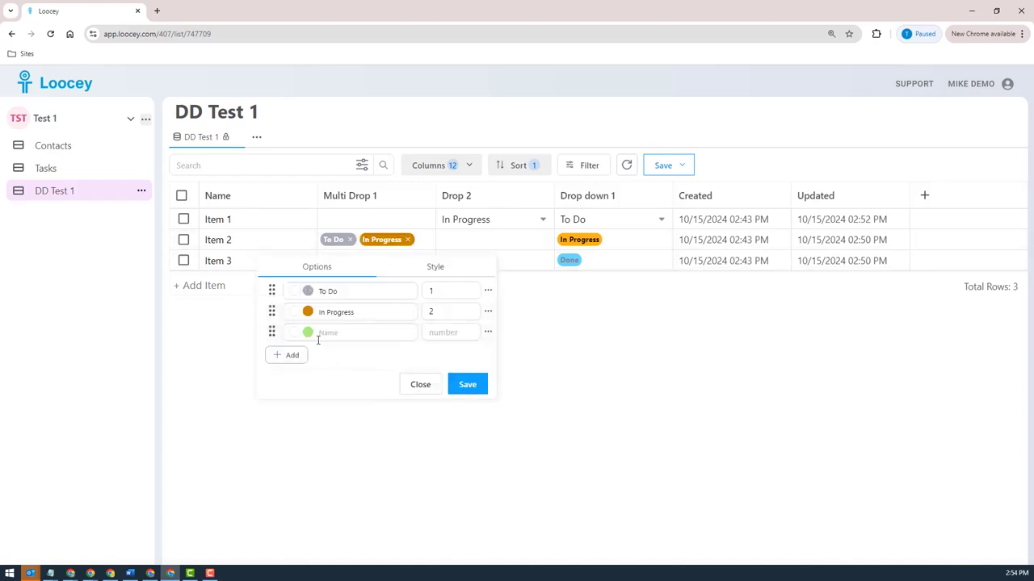
text(Done)
click(444, 338)
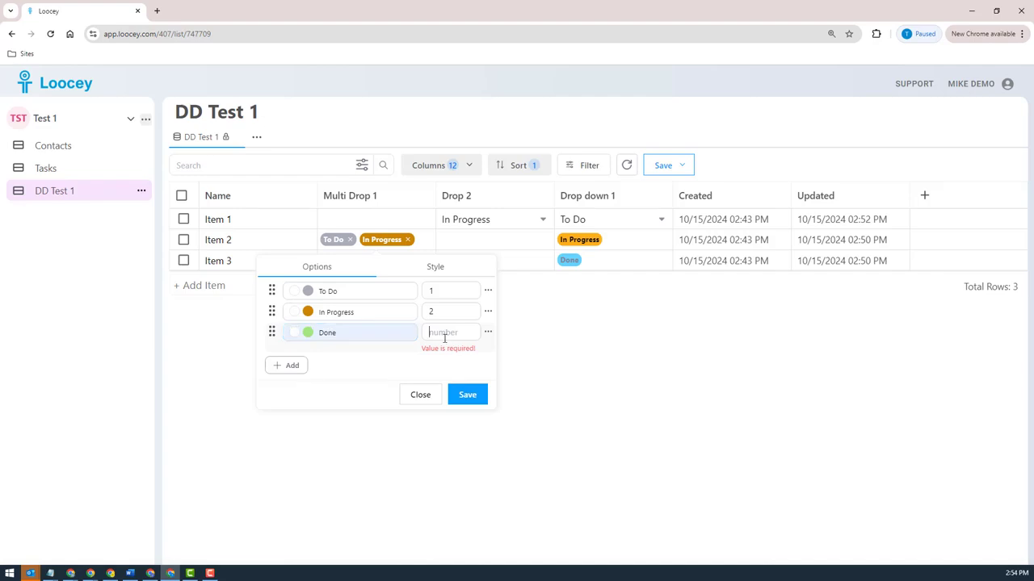
text(3)
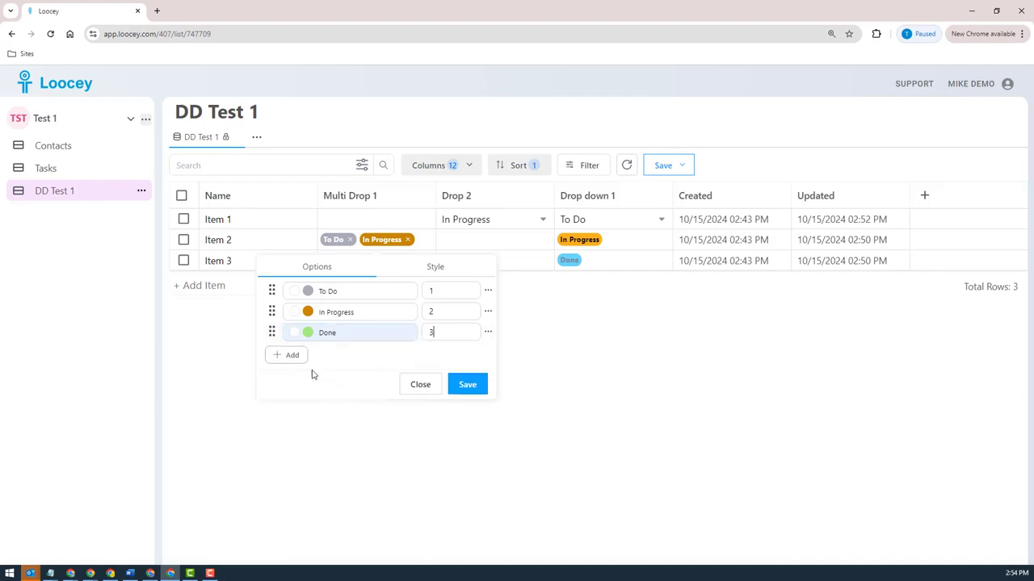
Add a New option with the value 4 to Multi Drop 1 and save the options.
click(289, 355)
click(376, 355)
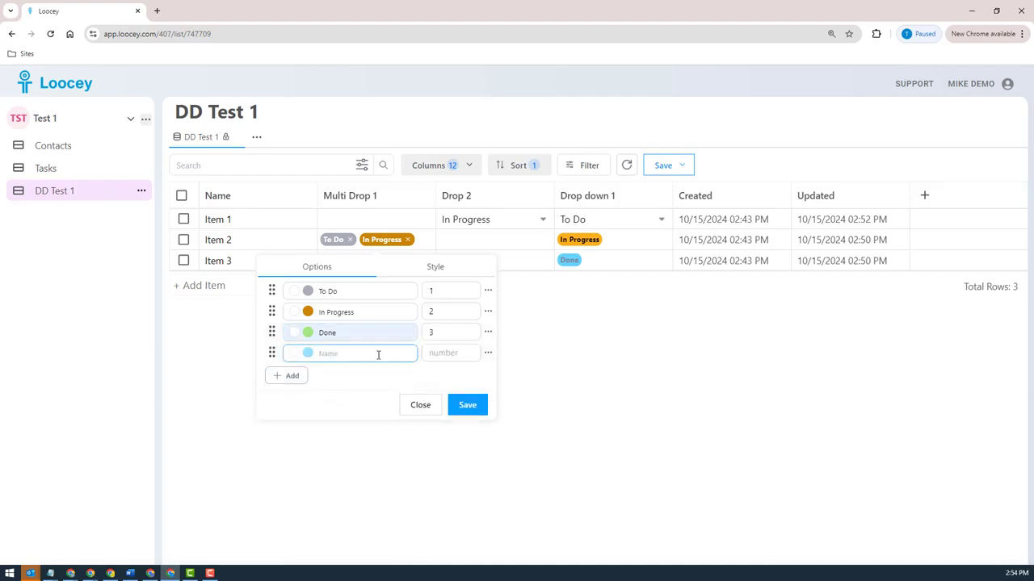
text(New)
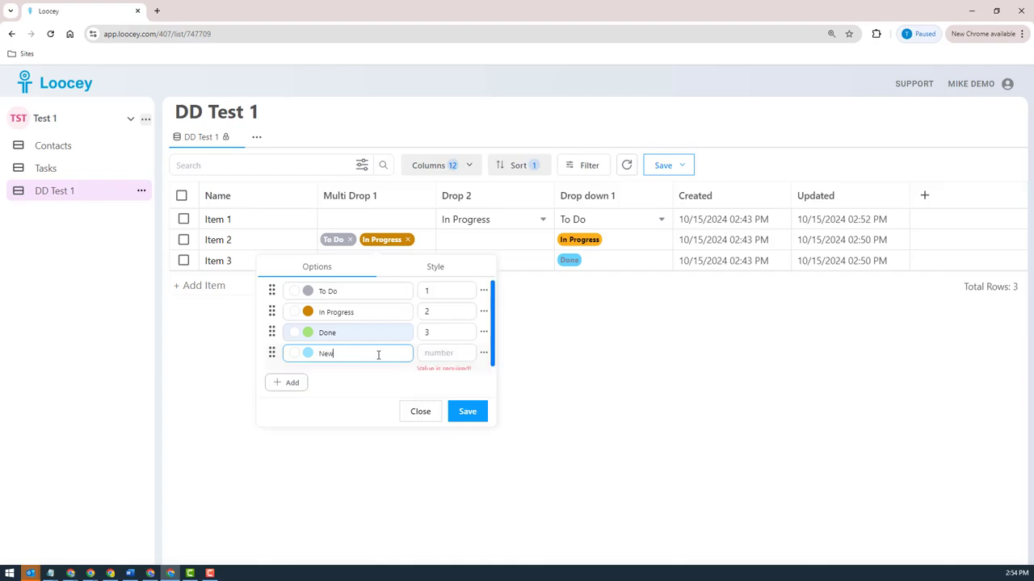
click(450, 360)
text(4)
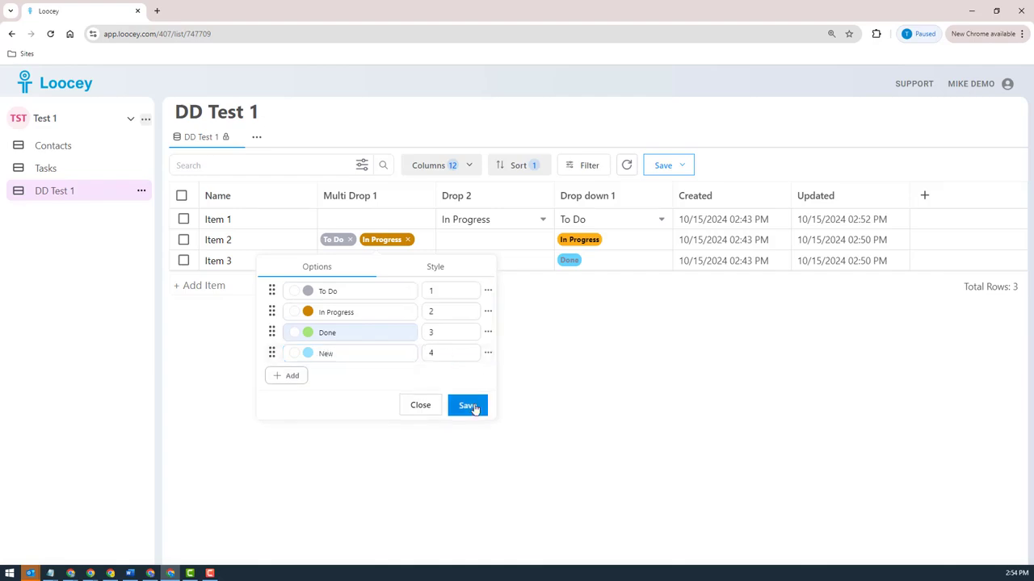
click(471, 409)
Add Done and New to Item 2's Multi Drop 1 selection and widen the Multi Drop 1 column.
click(429, 245)
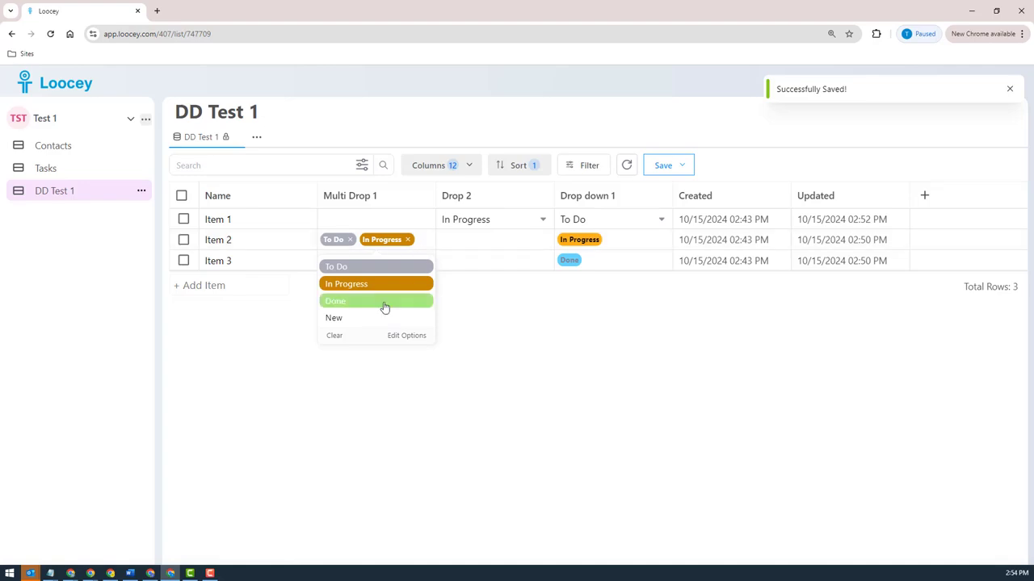
click(382, 300)
click(417, 243)
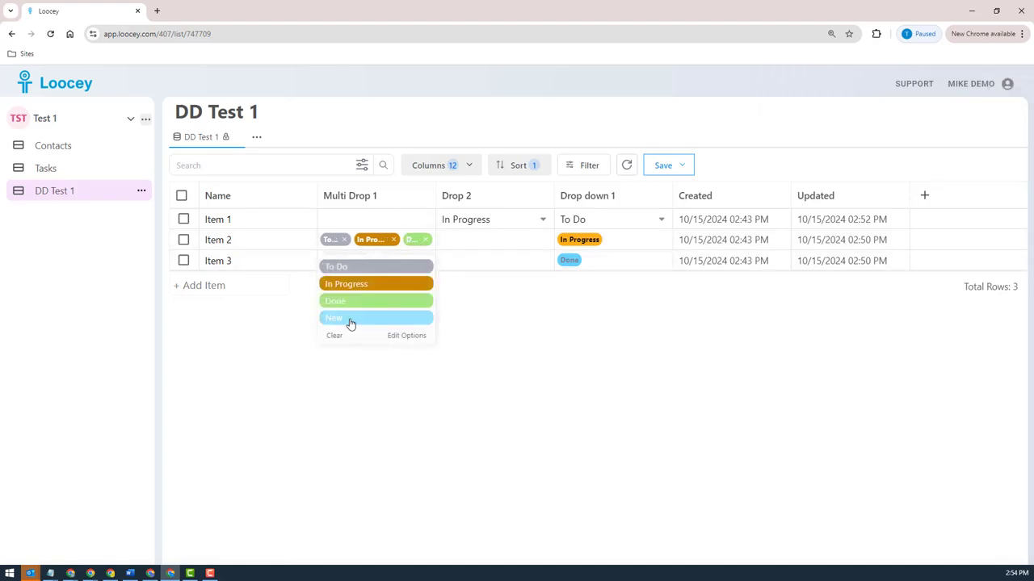
click(450, 285)
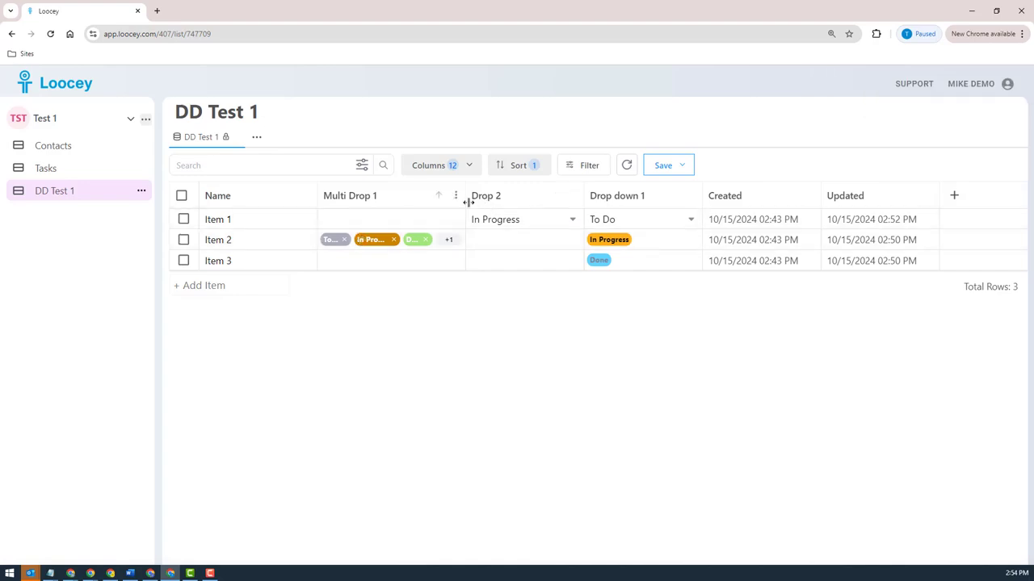
mouse_move(467, 202)
mouse_down()
mouse_move(454, 194)
mouse_move(491, 197)
mouse_move(475, 199)
mouse_up()
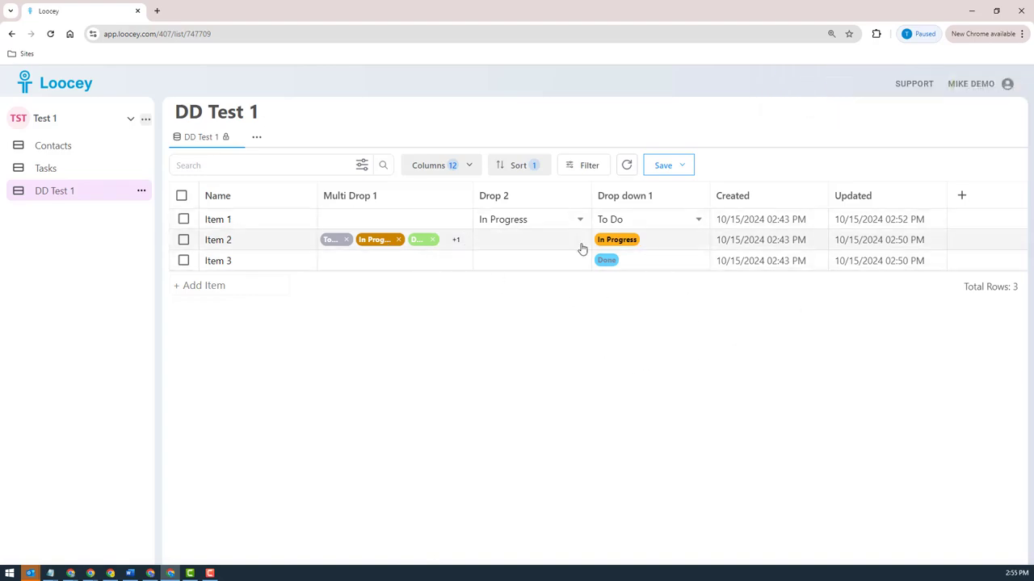
Move the Drop down 1 column directly after the Name column.
click(307, 198)
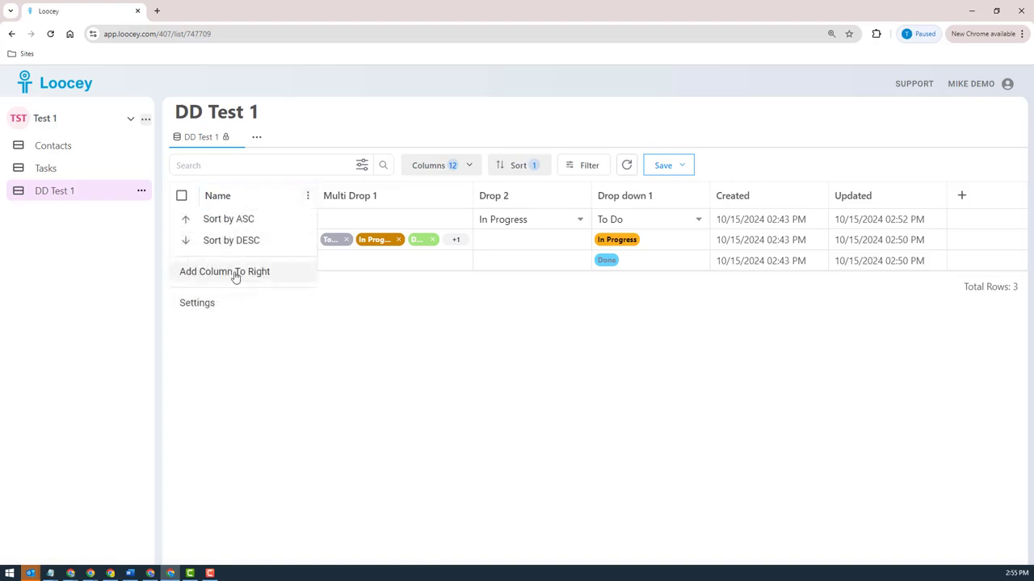
drag(648, 197, 396, 204)
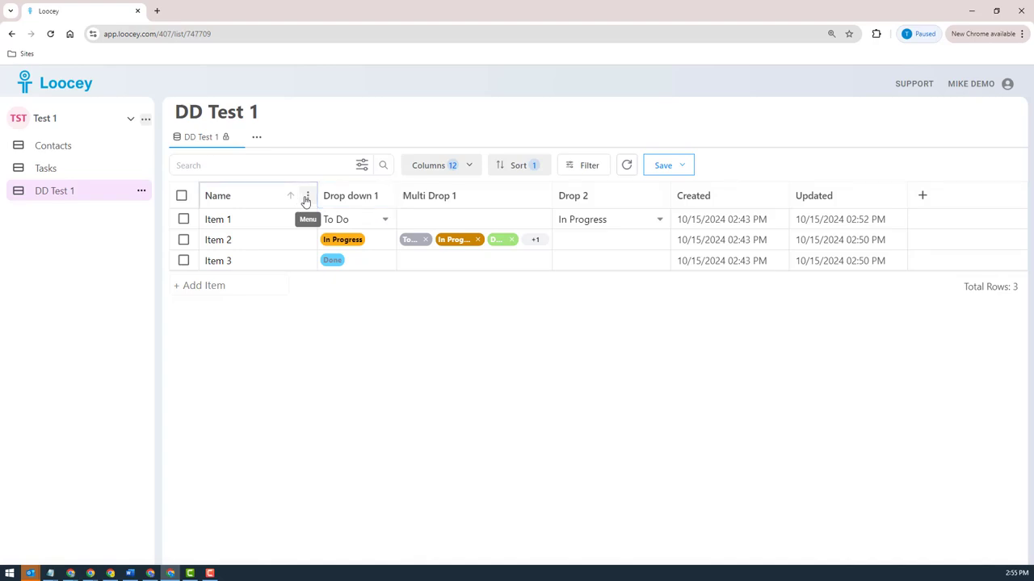
Add a Status column named Status1 and place it directly after the Name column.
click(307, 196)
click(259, 274)
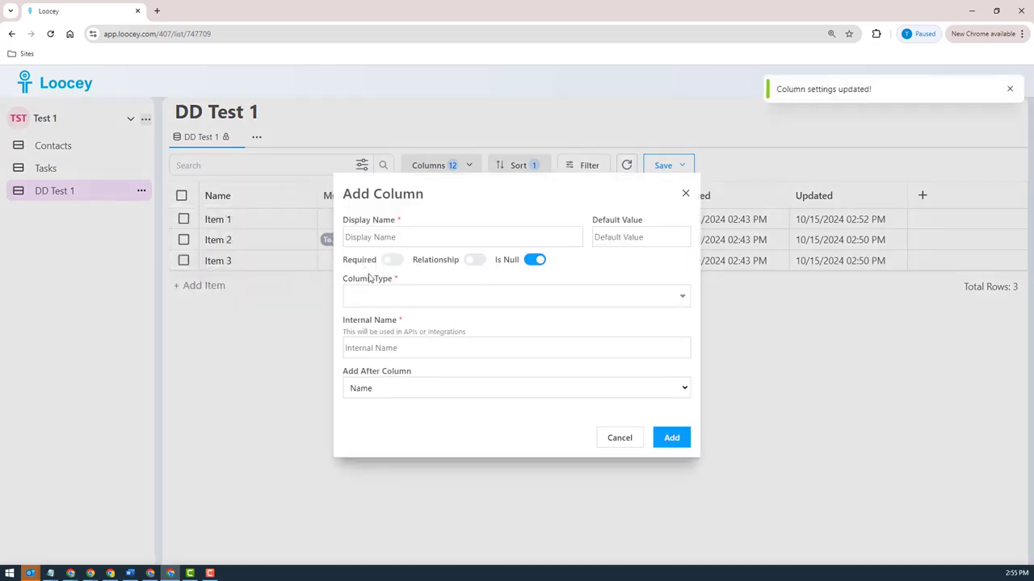
text(st)
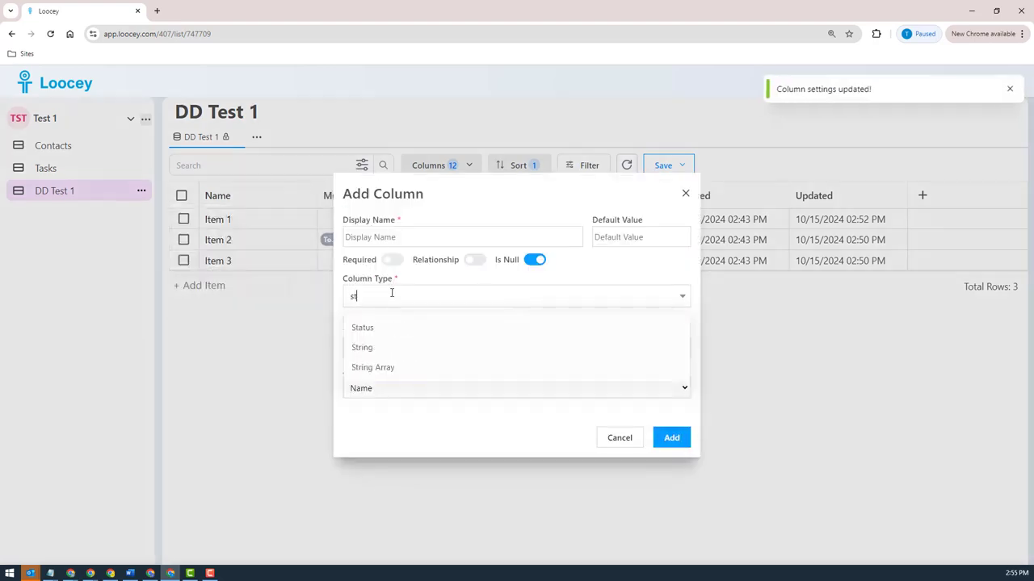
click(392, 325)
click(406, 213)
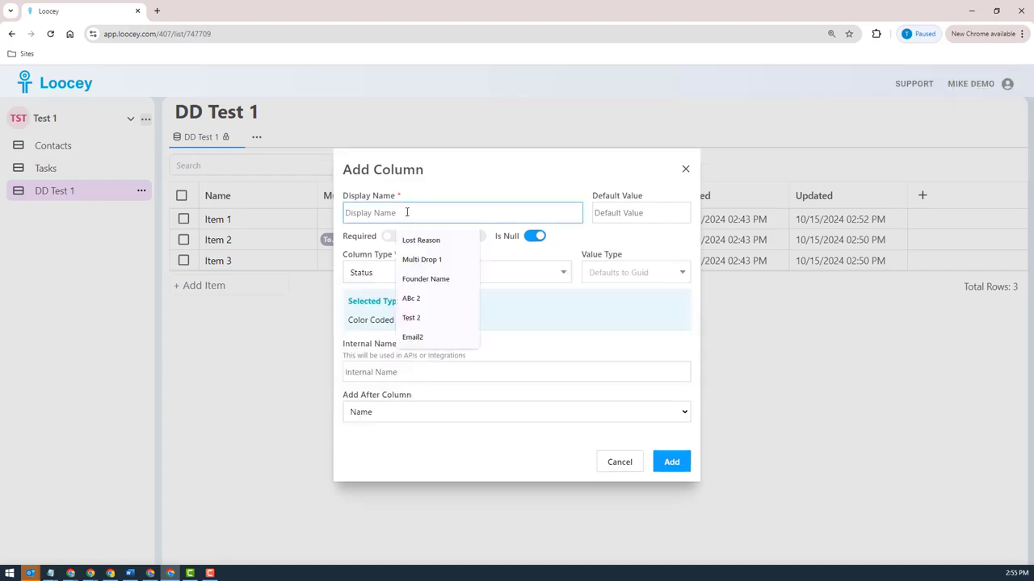
text(Status1)
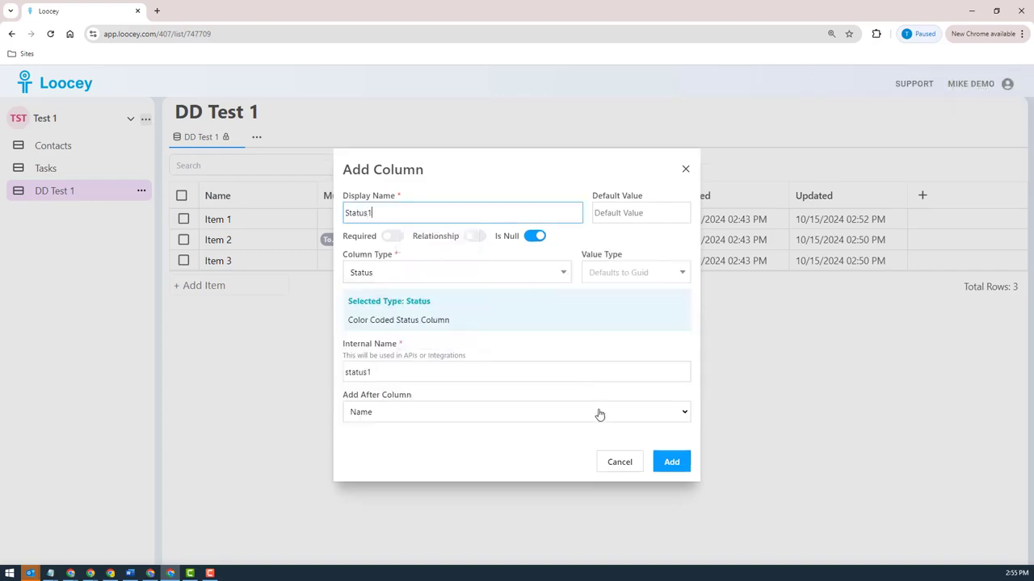
click(667, 471)
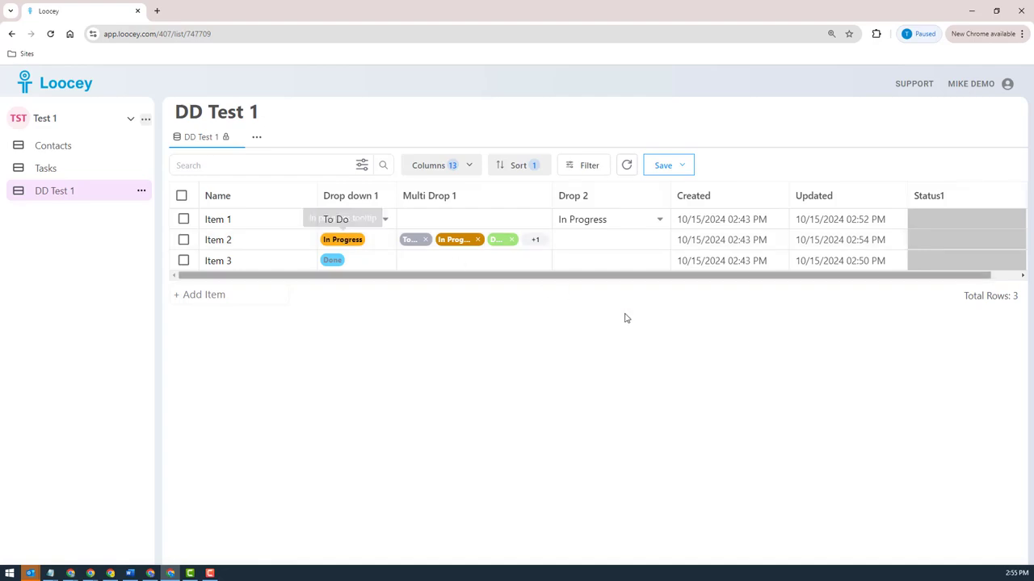
drag(940, 203, 326, 236)
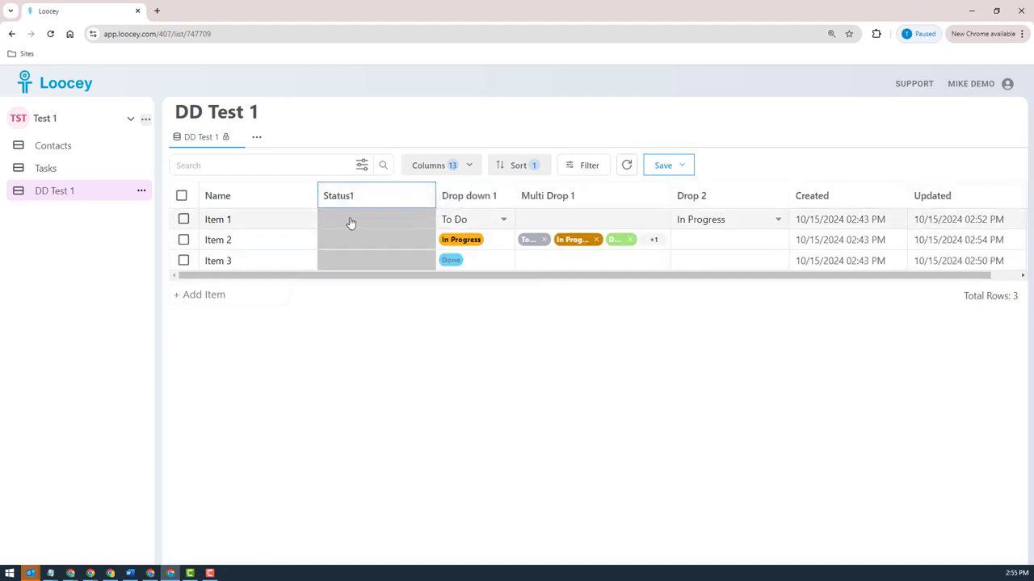
Create To Do and In Progress options for the Status1 column.
click(350, 221)
click(420, 254)
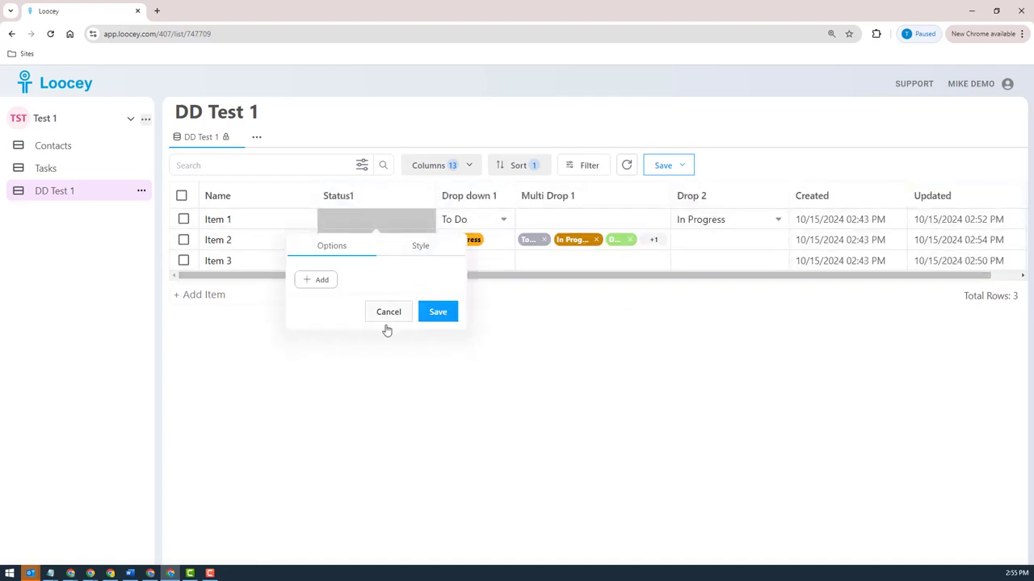
click(317, 284)
text(To Do)
click(323, 302)
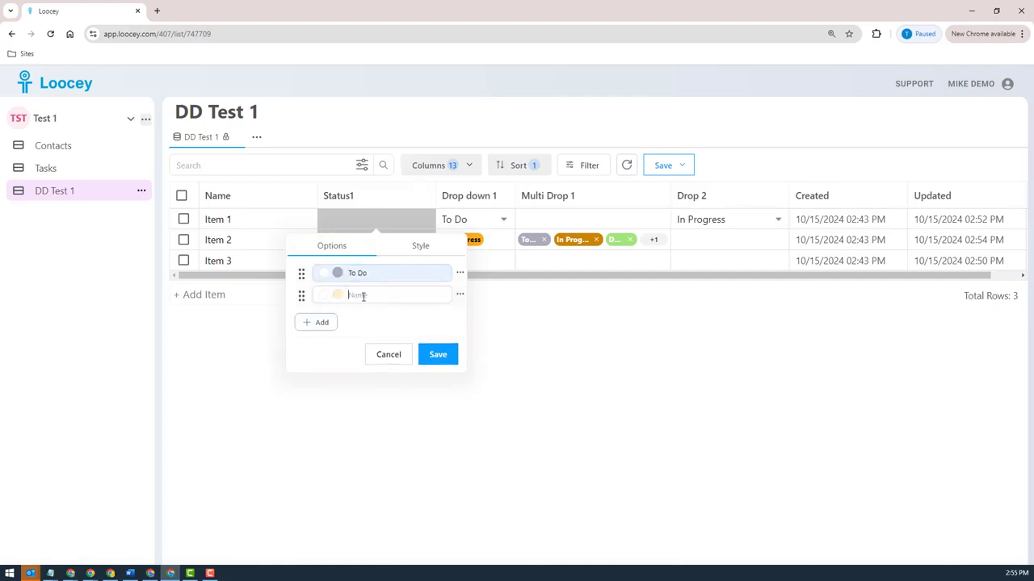
click(362, 296)
click(389, 321)
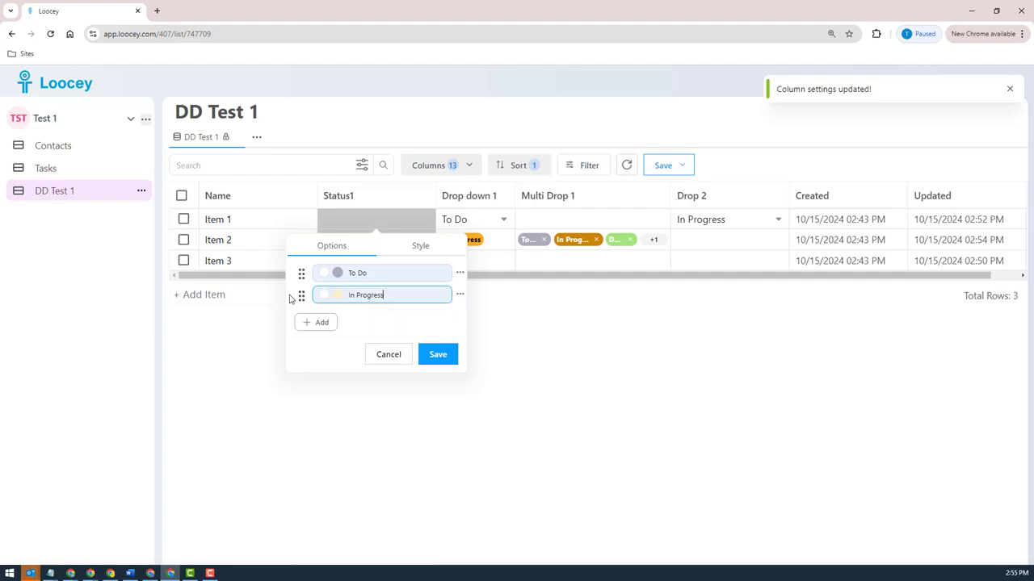
Color the In Progress option of Status1 orange (#ffab09) and save the options.
click(338, 296)
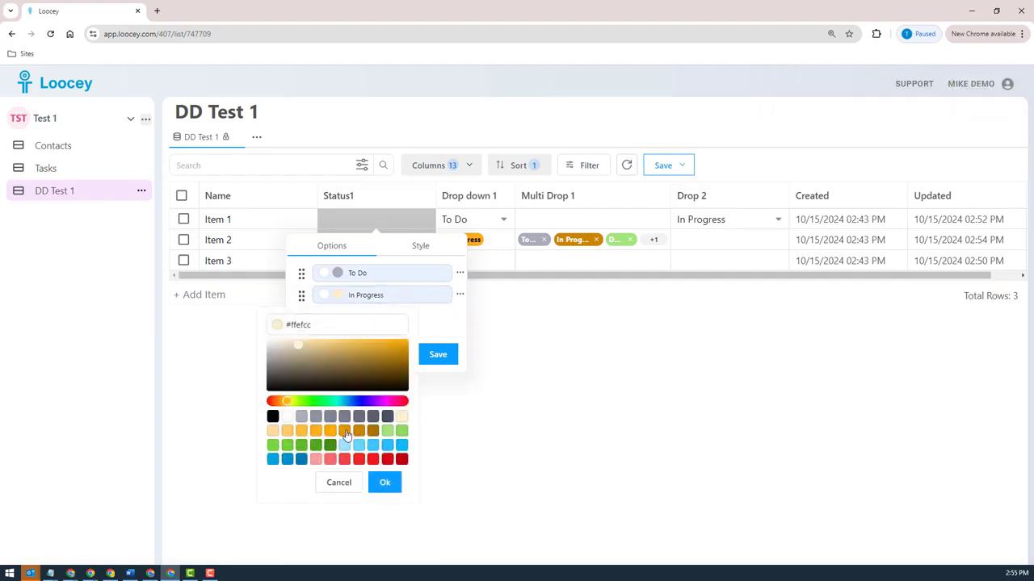
click(397, 477)
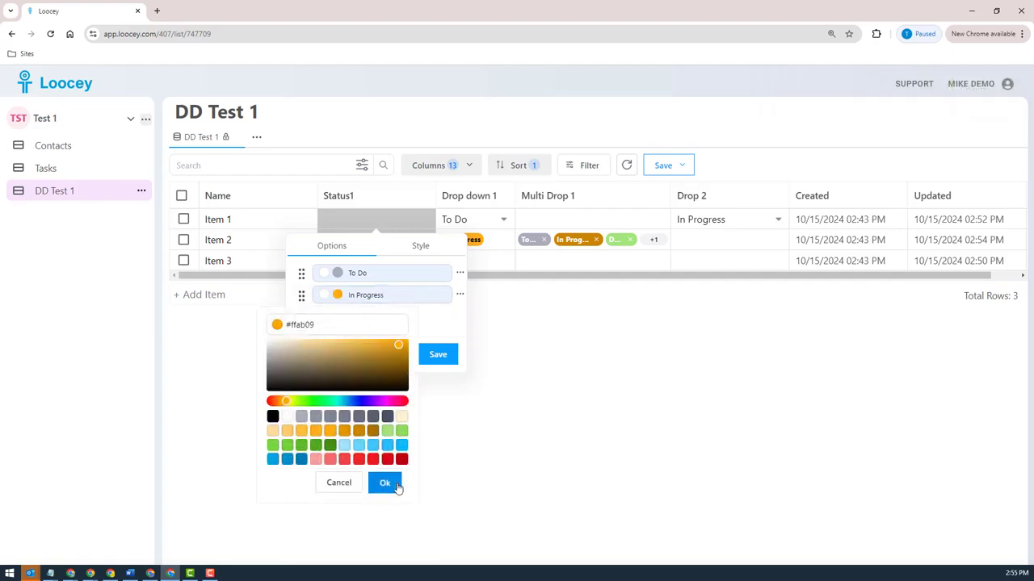
click(437, 357)
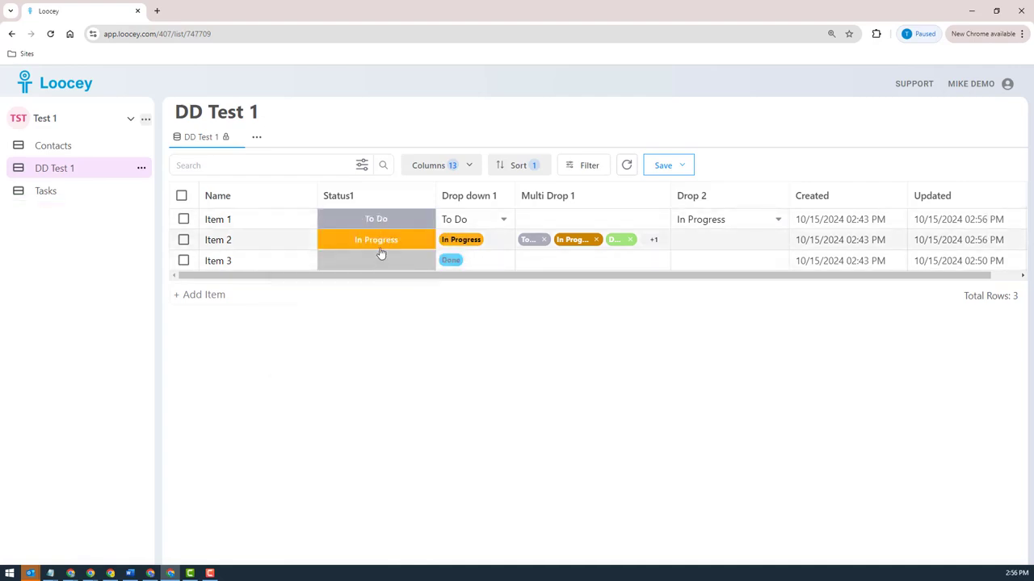
click(374, 264)
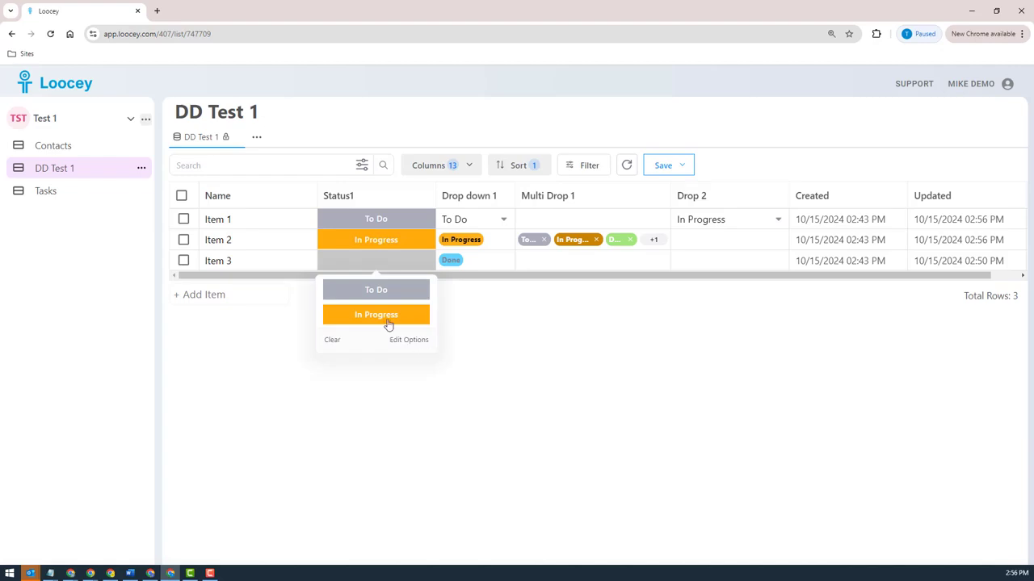
click(444, 315)
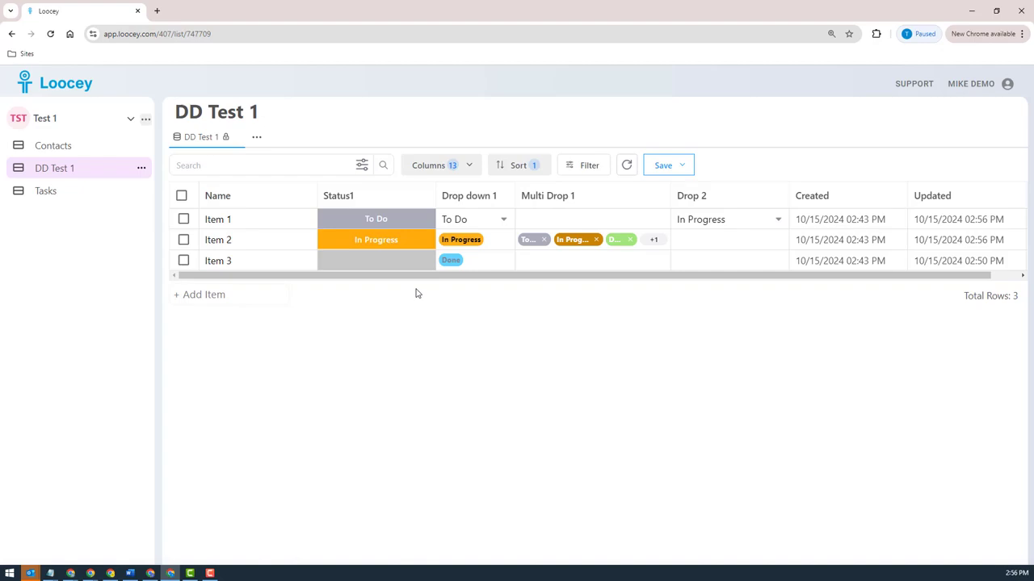
click(257, 137)
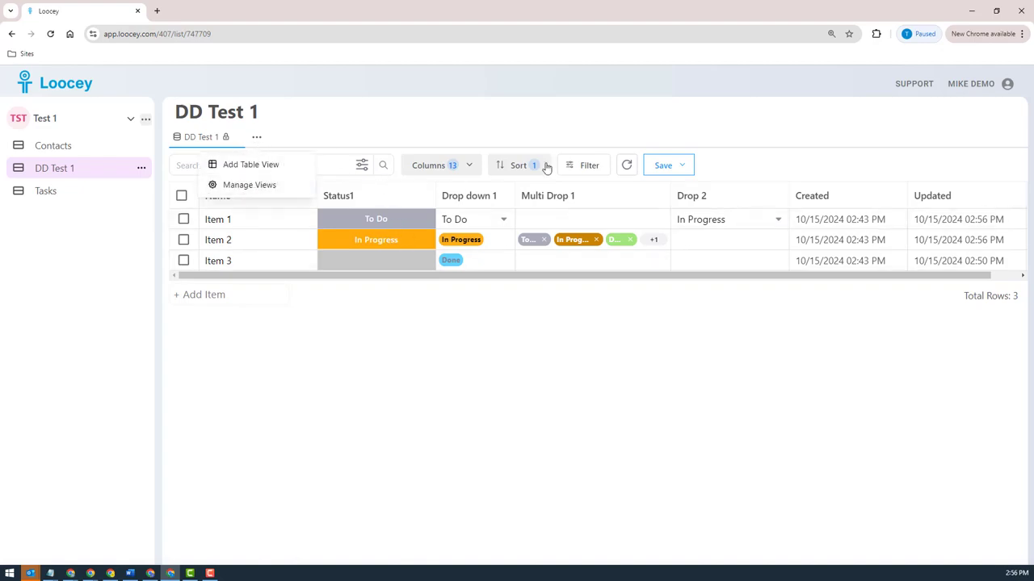
click(590, 170)
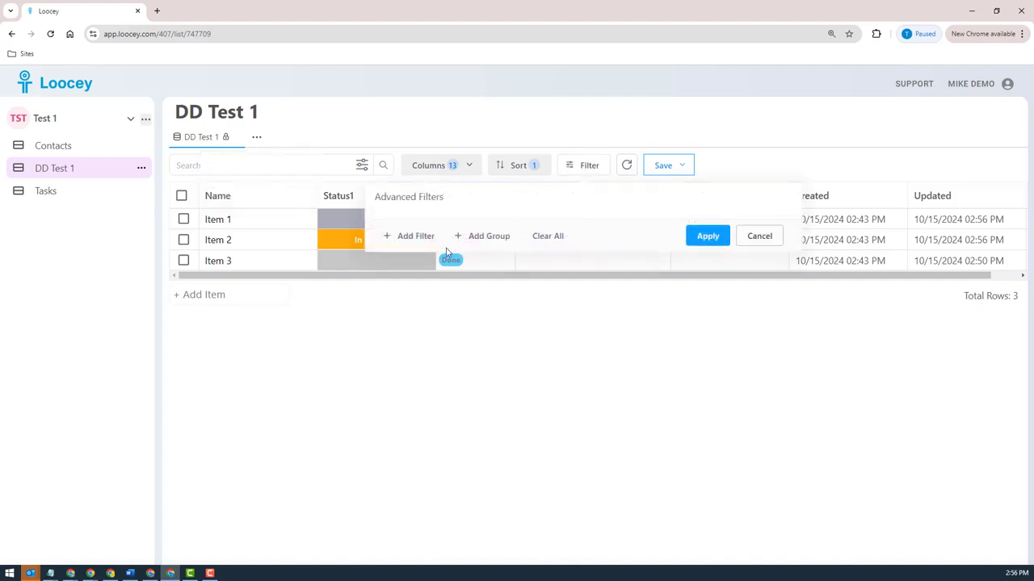
click(760, 236)
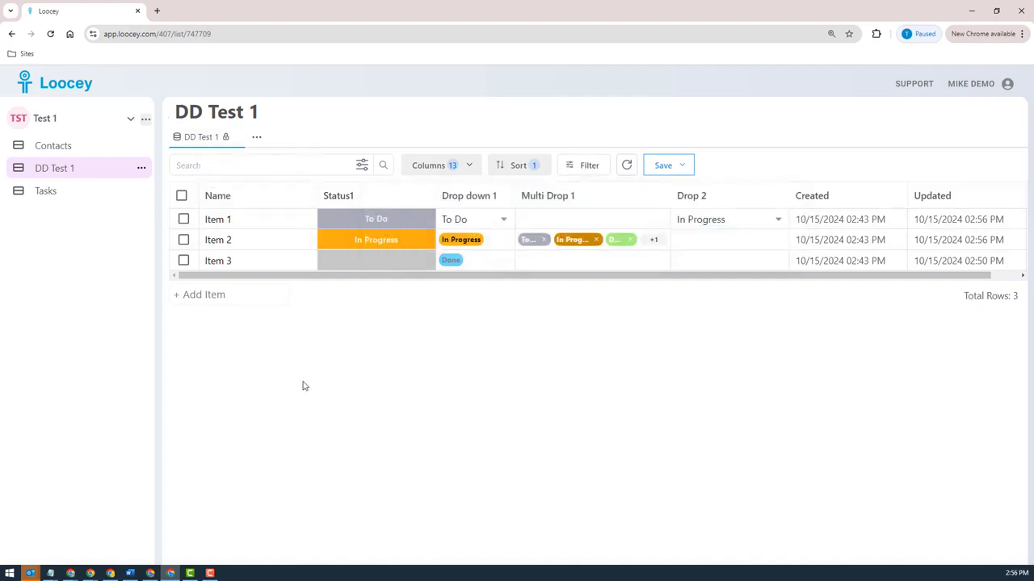